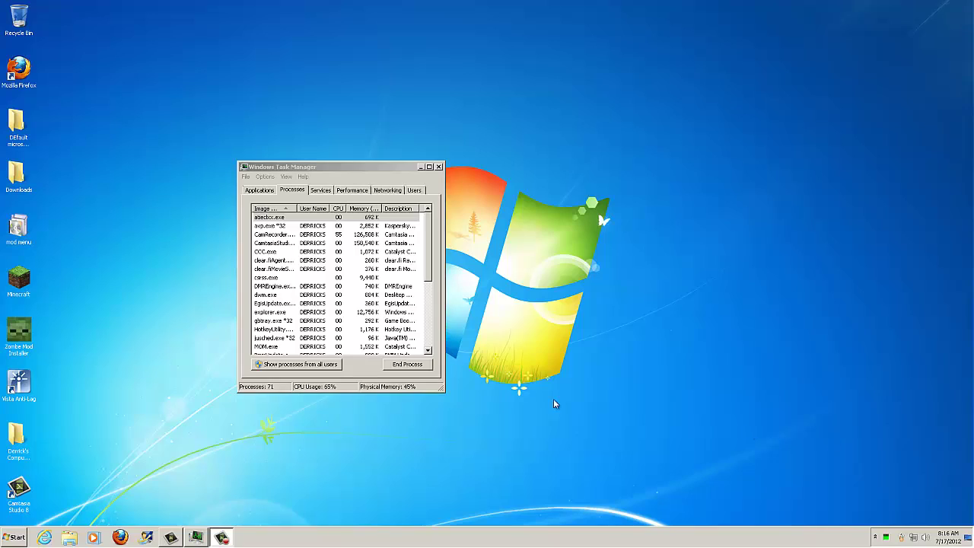
Step: Bring Task Manager forward and look over the processes, starting with avp.exe *32
left_click(329, 168)
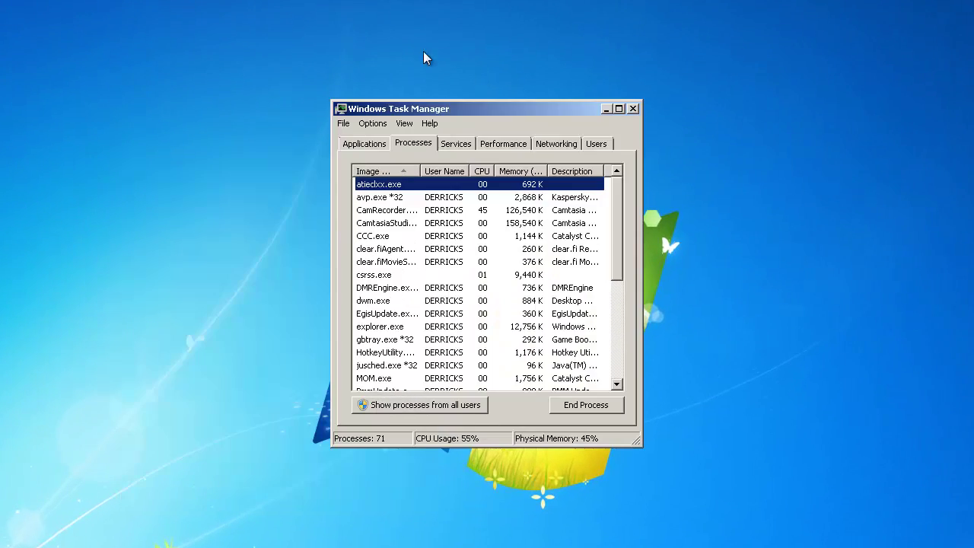
left_click(395, 198)
left_click(401, 223)
left_click(399, 199)
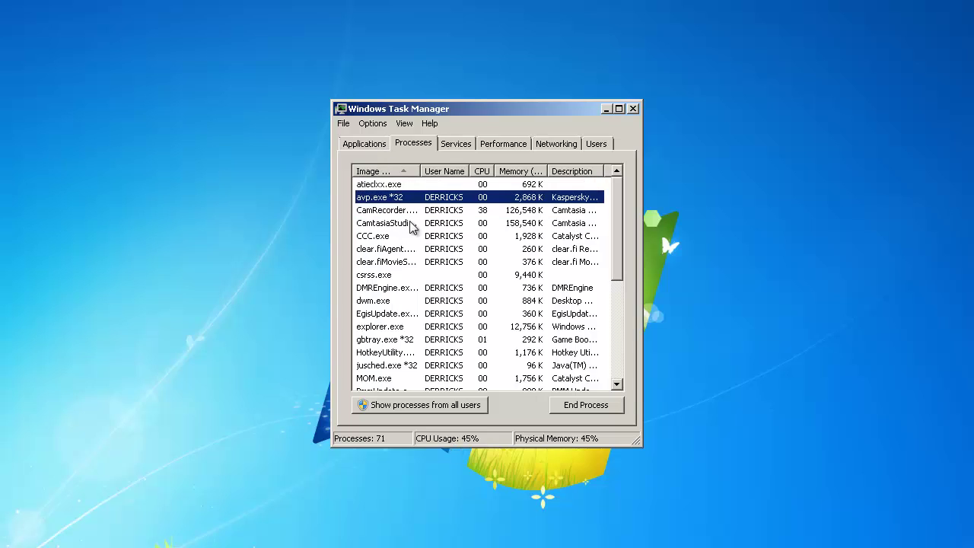
left_click(409, 210)
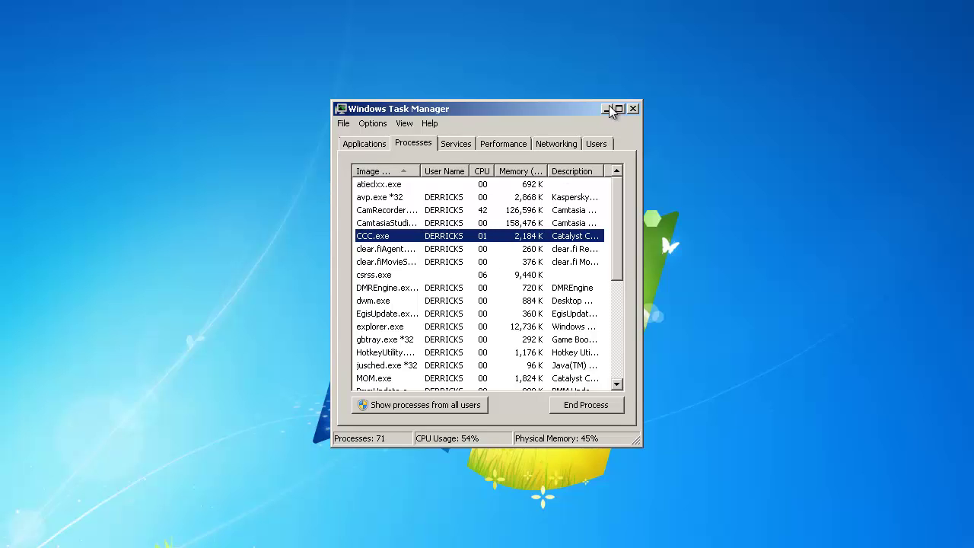
Step: Minimize and restore Task Manager, nudge it right, and toggle between Applications and Processes
left_click(608, 109)
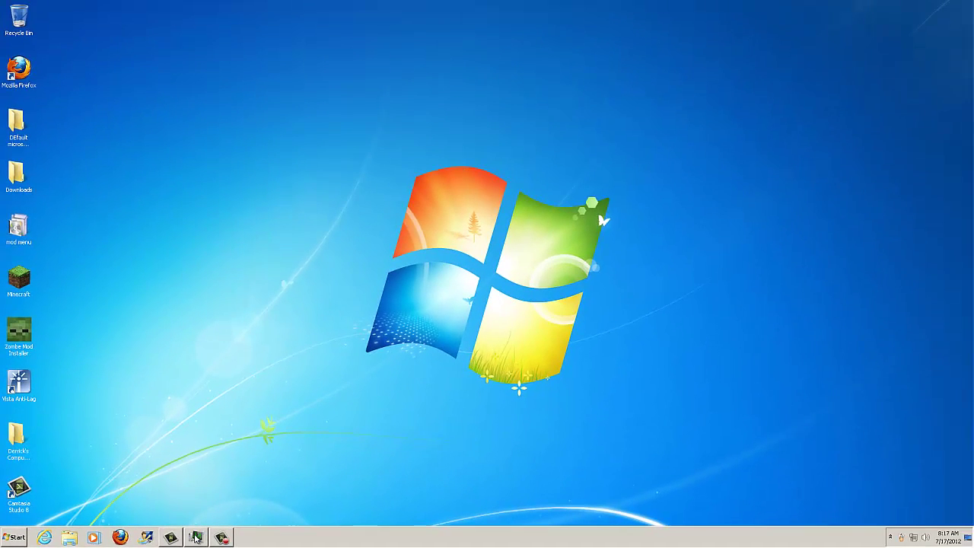
left_click(196, 537)
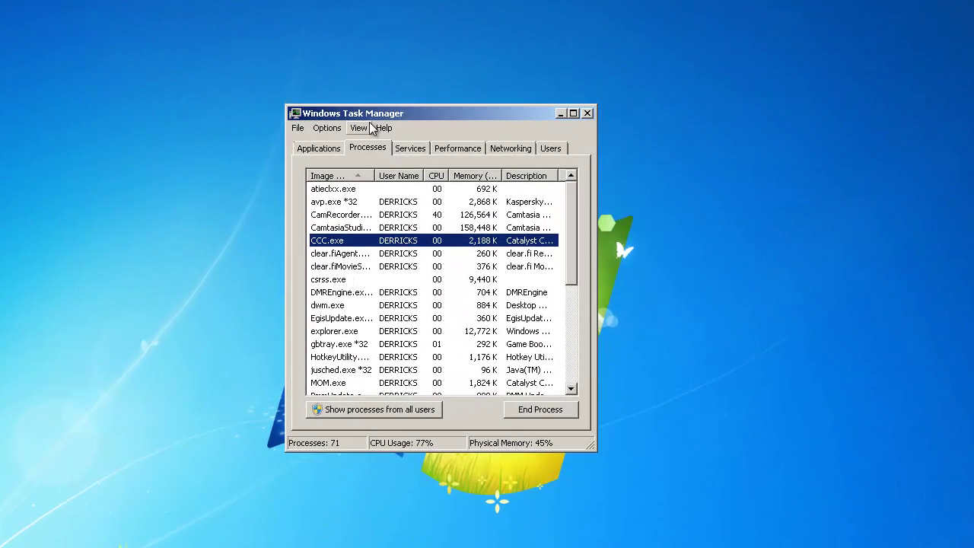
left_click_drag(368, 114, 398, 120)
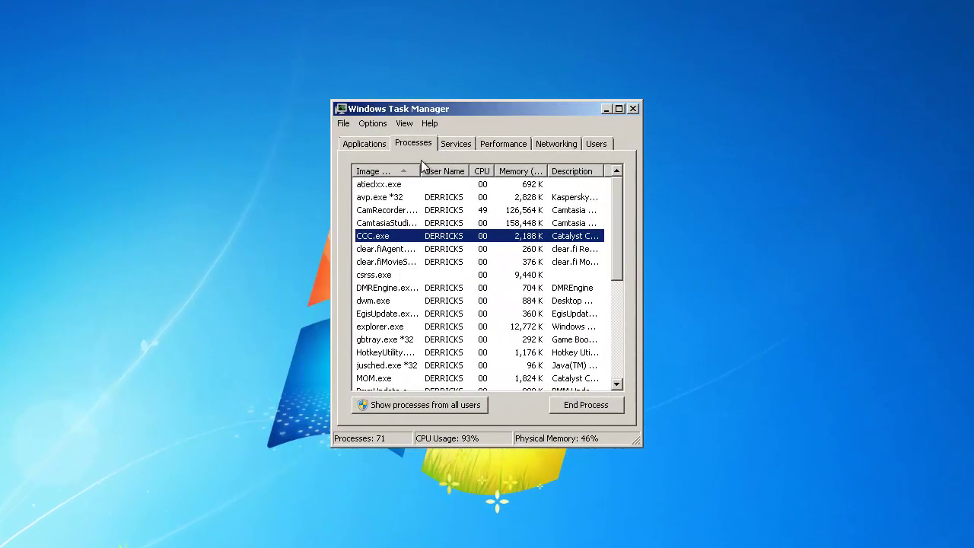
left_click(384, 150)
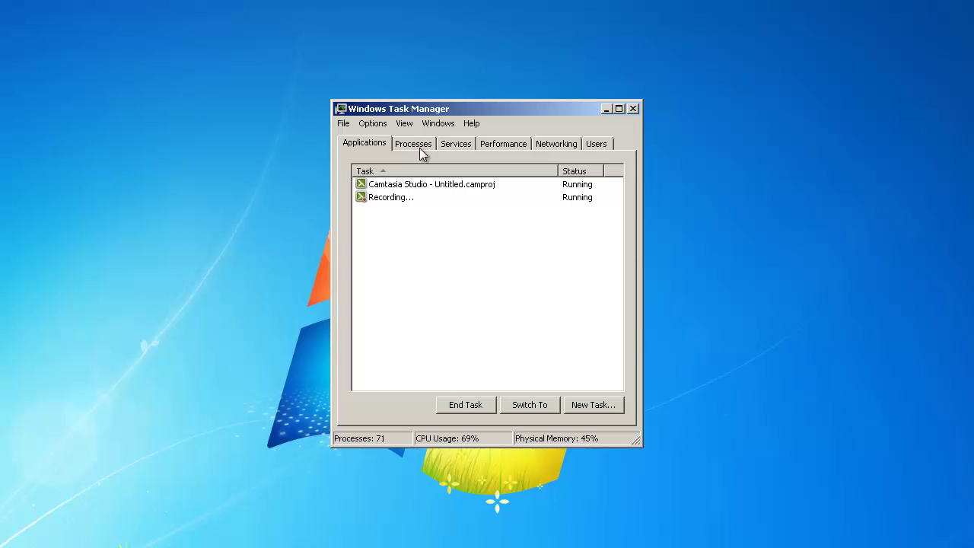
left_click(400, 145)
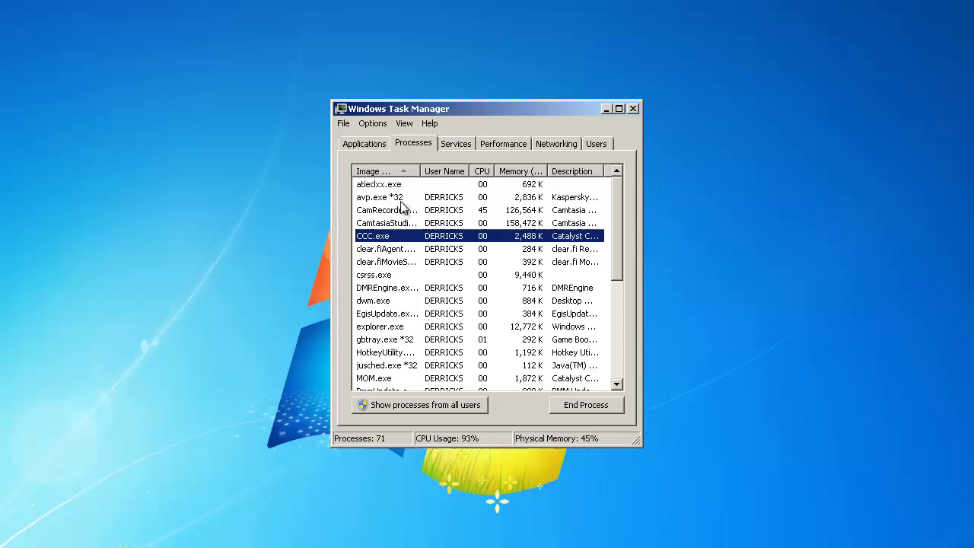
Step: Scroll up and down the Processes list until CoDWaW.exe shows up
scroll(390, 257, "down", 1)
scroll(386, 259, "down", 3)
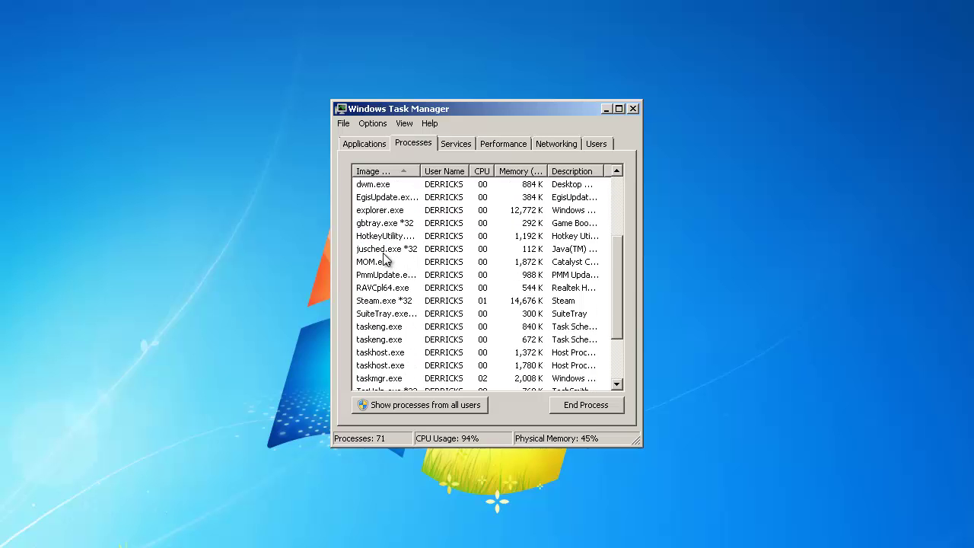
scroll(397, 255, "up", 4)
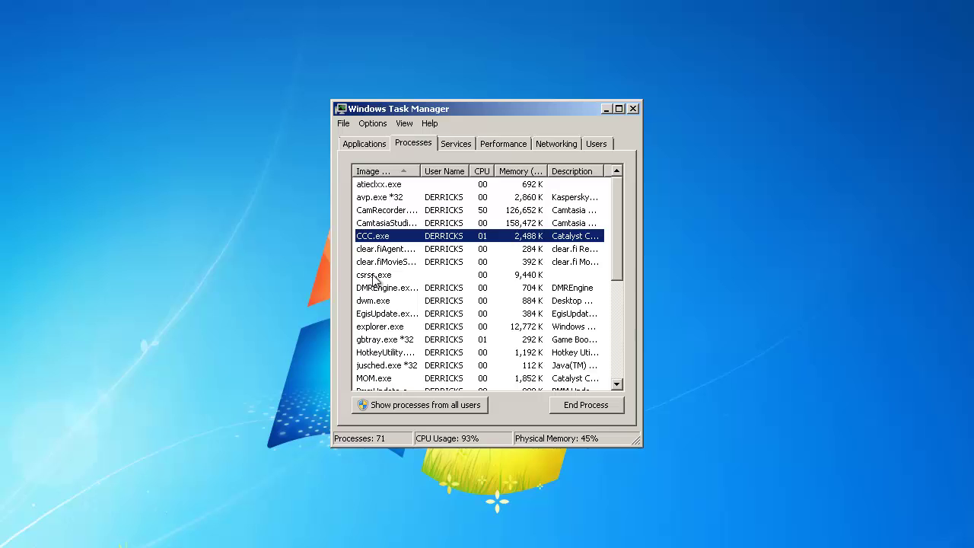
scroll(384, 258, "down", 5)
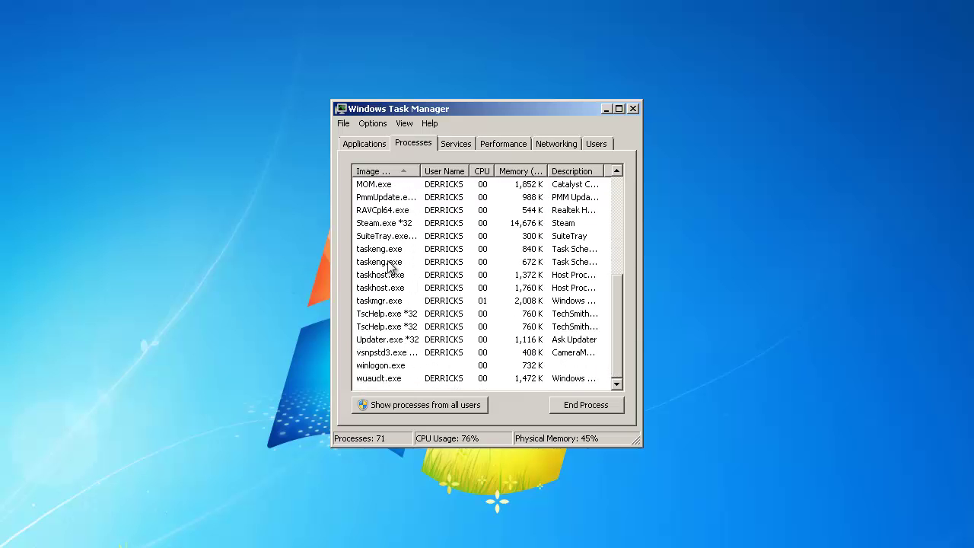
scroll(405, 316, "up", 5)
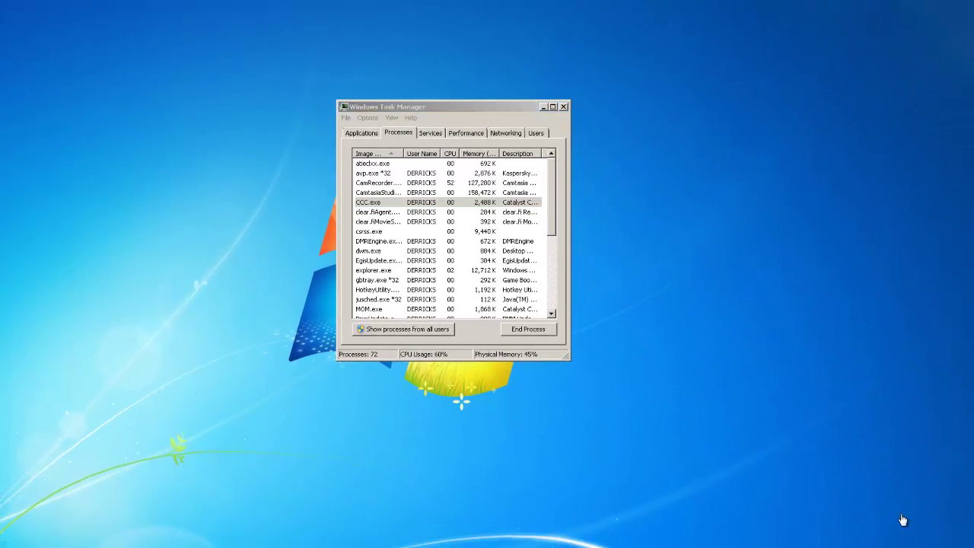
Step: Activate Task Manager, shift it left, and select the CoDWaW.exe row in Processes
left_click(566, 337)
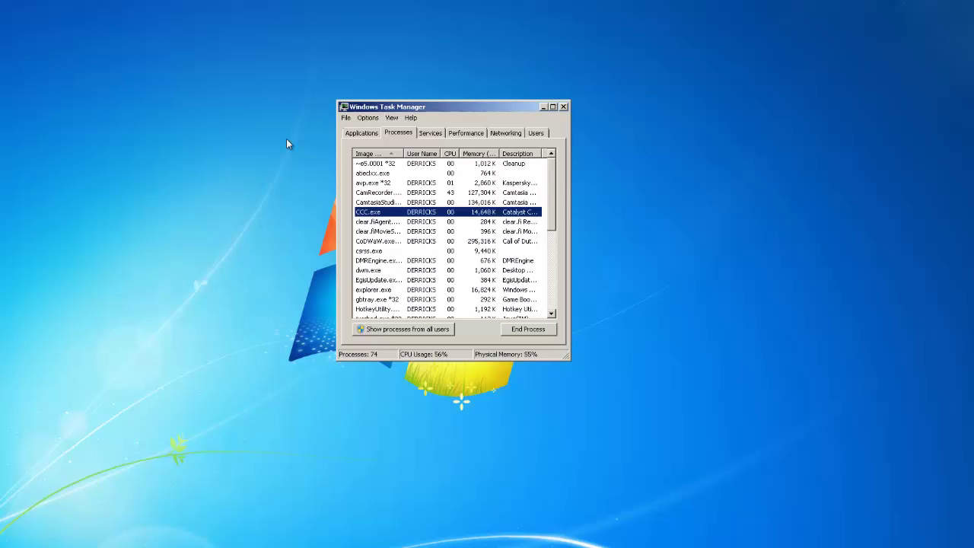
left_click_drag(335, 101, 228, 106)
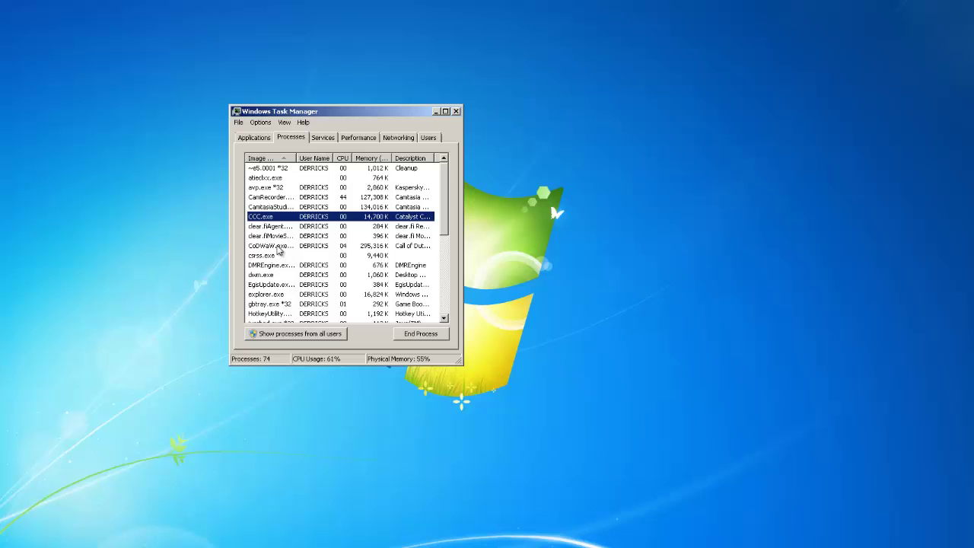
left_click(275, 247)
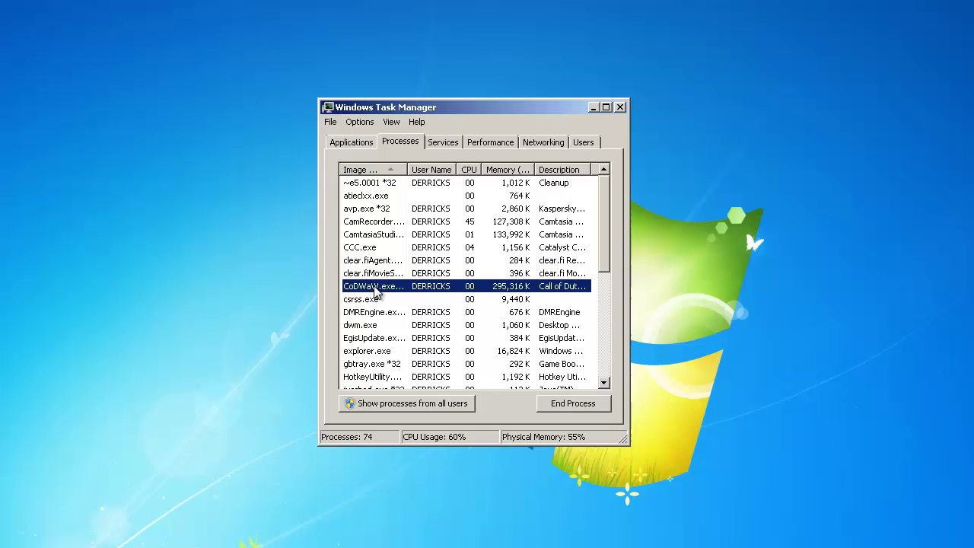
left_click(367, 274)
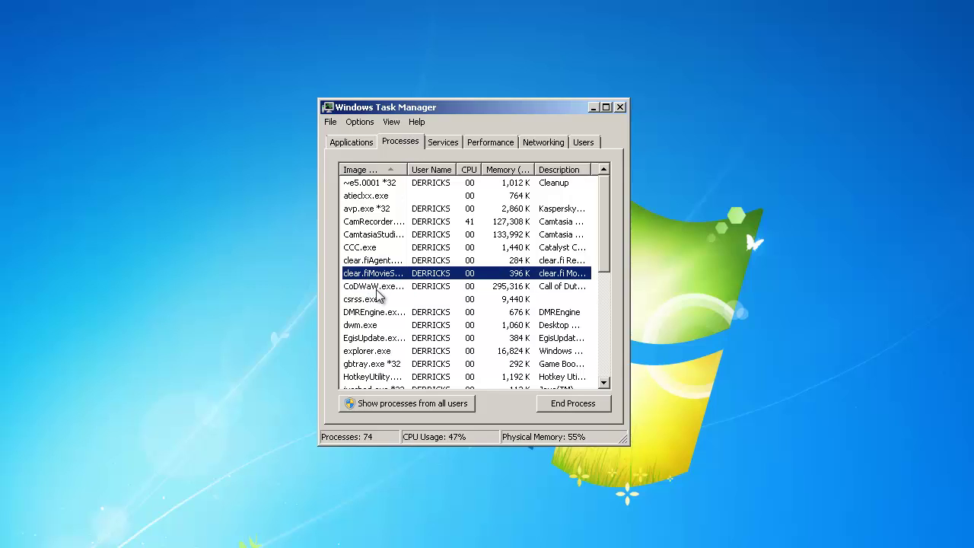
left_click(377, 287)
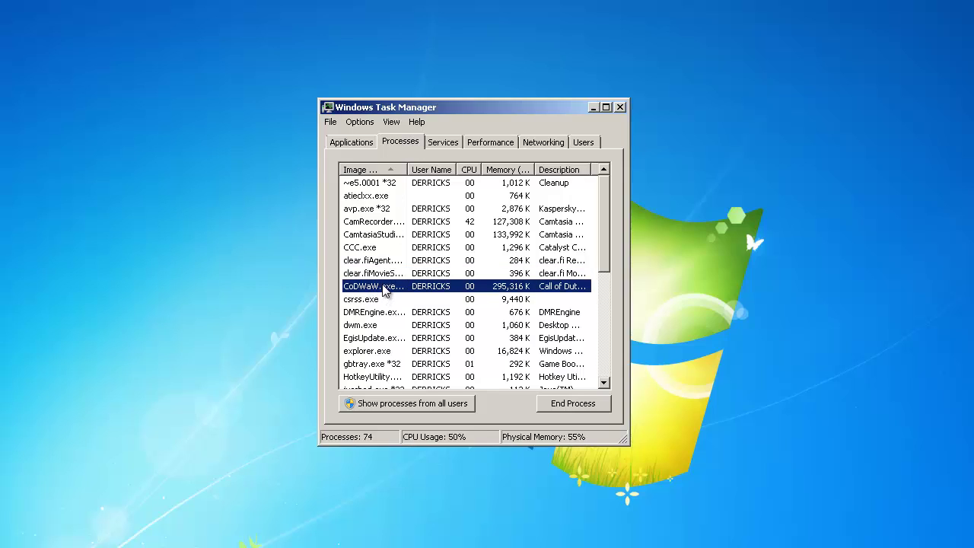
Step: Set the CoDWaW.exe process priority to High and confirm the change
right_click(382, 289)
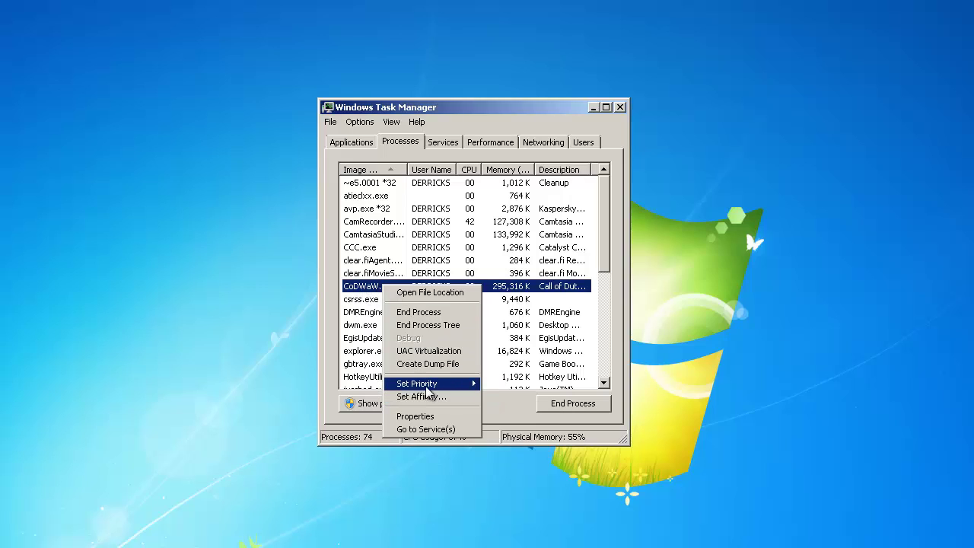
mouse_move(427, 385)
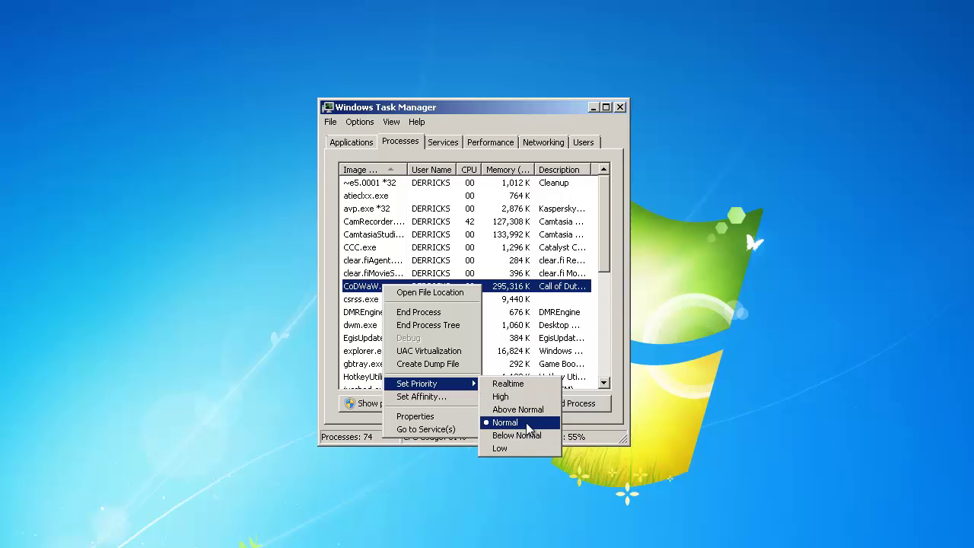
left_click(499, 397)
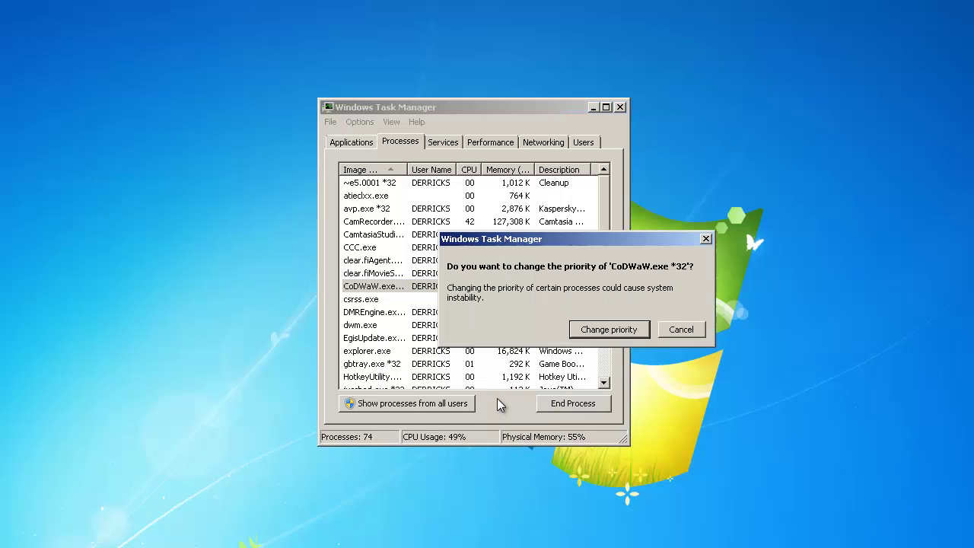
left_click(606, 330)
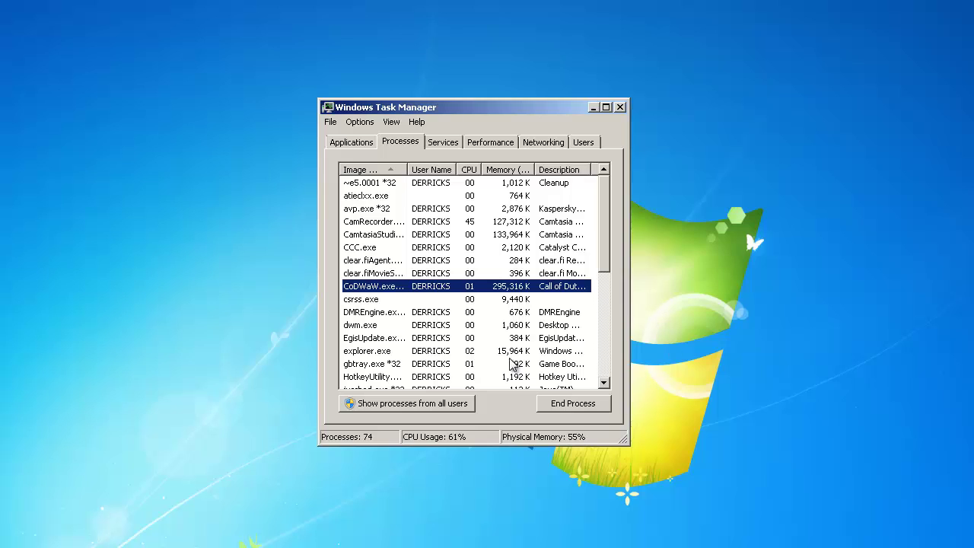
Step: Scroll through the Processes list and jump back to CoDWaW.exe
scroll(348, 310, "down", 12)
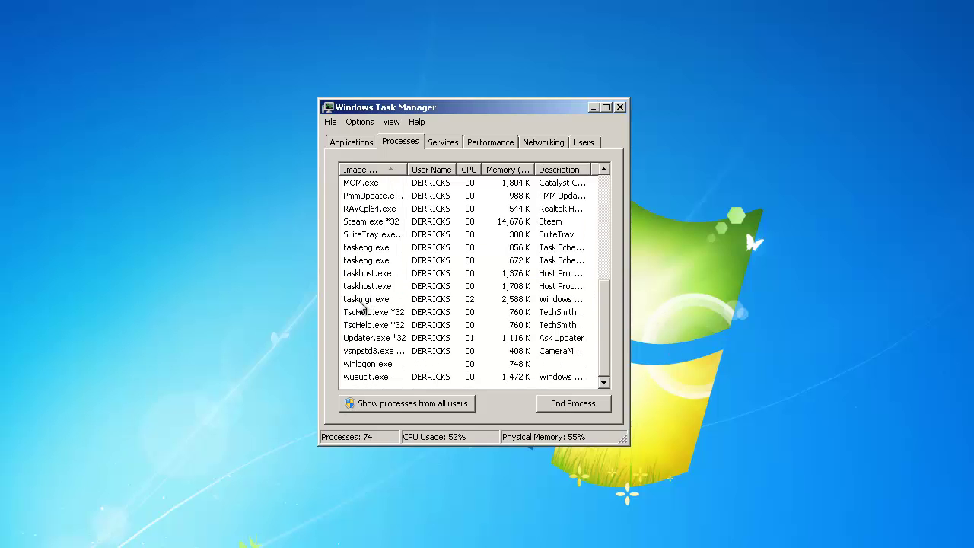
scroll(361, 304, "up", 10)
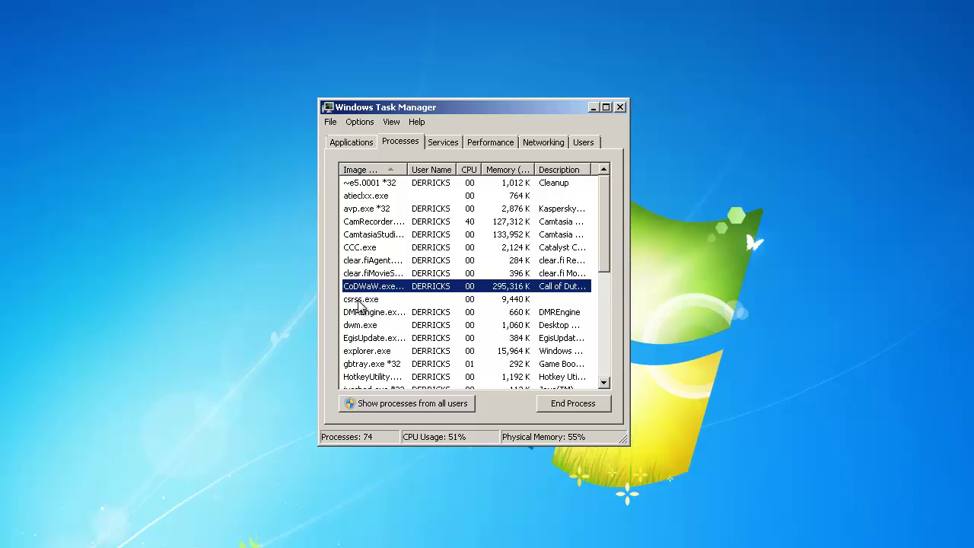
scroll(404, 335, "down", 3)
scroll(403, 335, "up", 3)
scroll(366, 324, "down", 6)
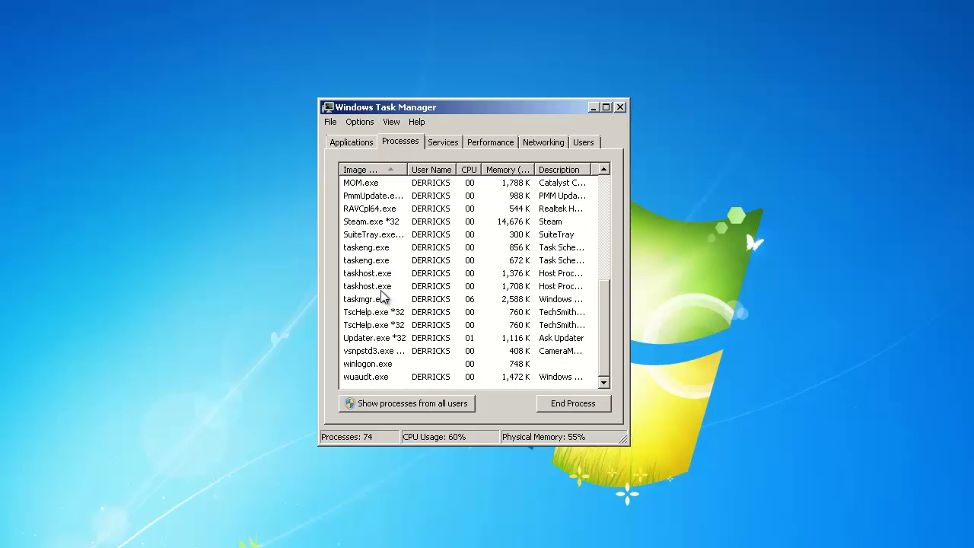
scroll(383, 298, "up", 3)
key("c")
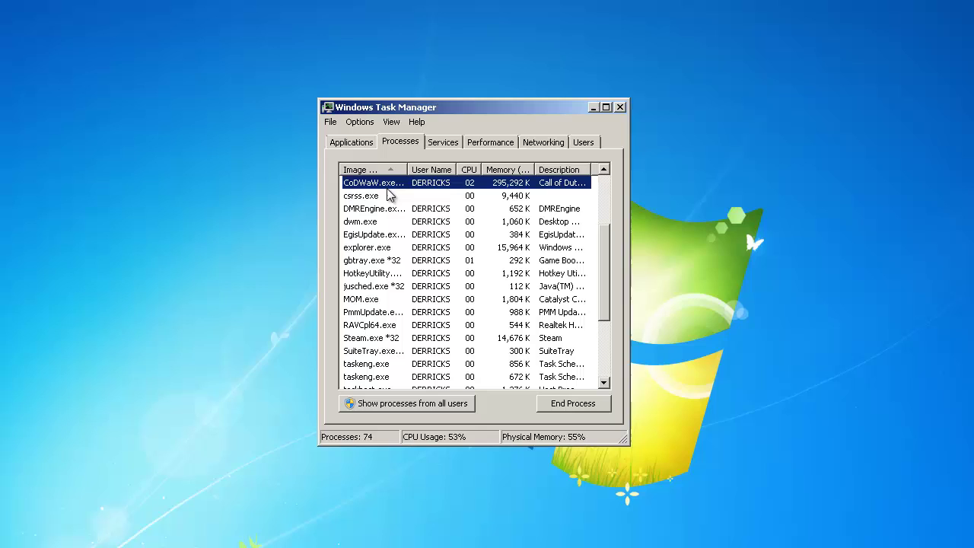
Step: Set the Steam.exe *32 process priority to Low and confirm the change
left_click(384, 338)
right_click(390, 343)
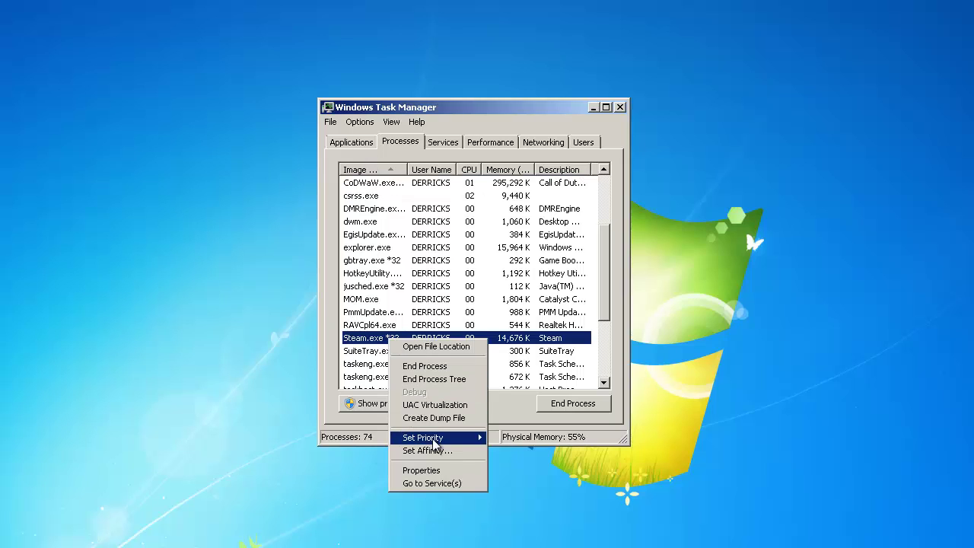
mouse_move(456, 437)
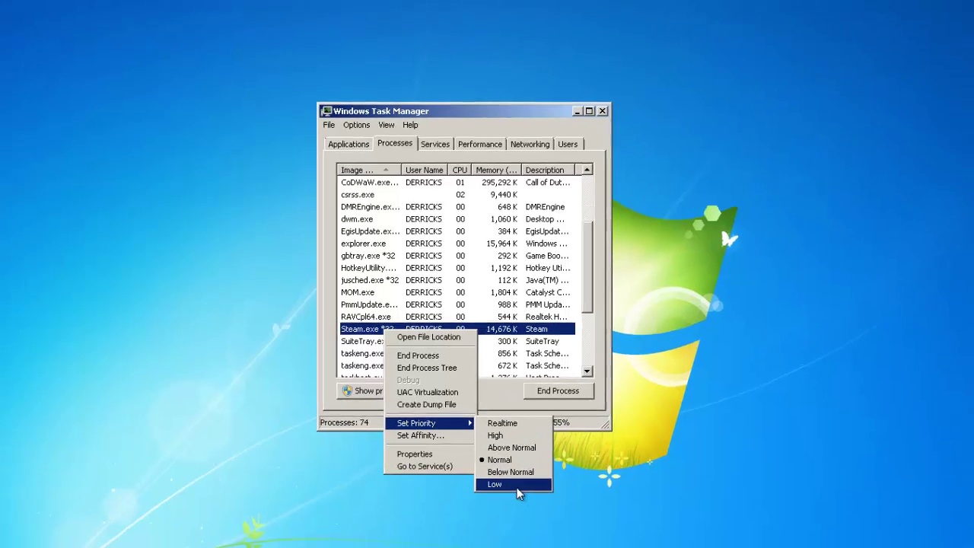
left_click(506, 502)
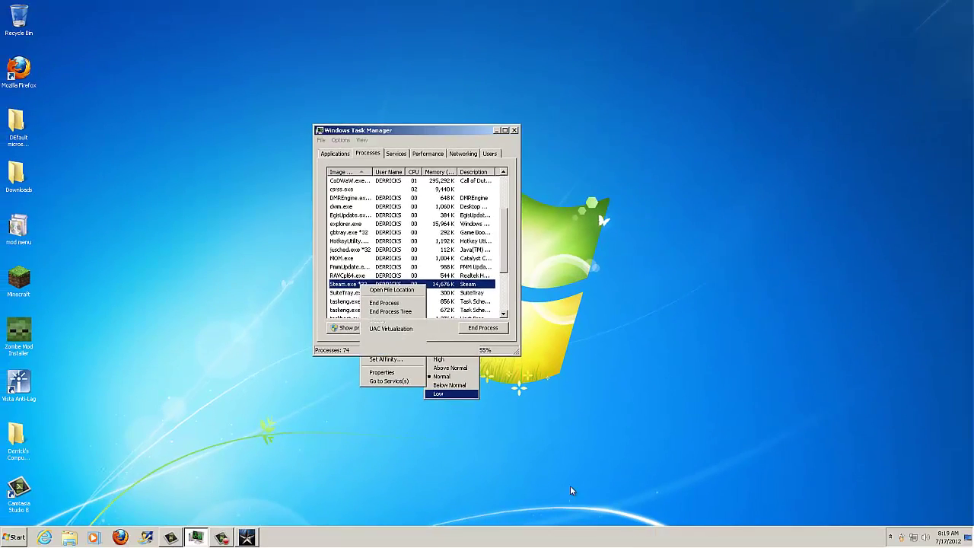
left_click(490, 278)
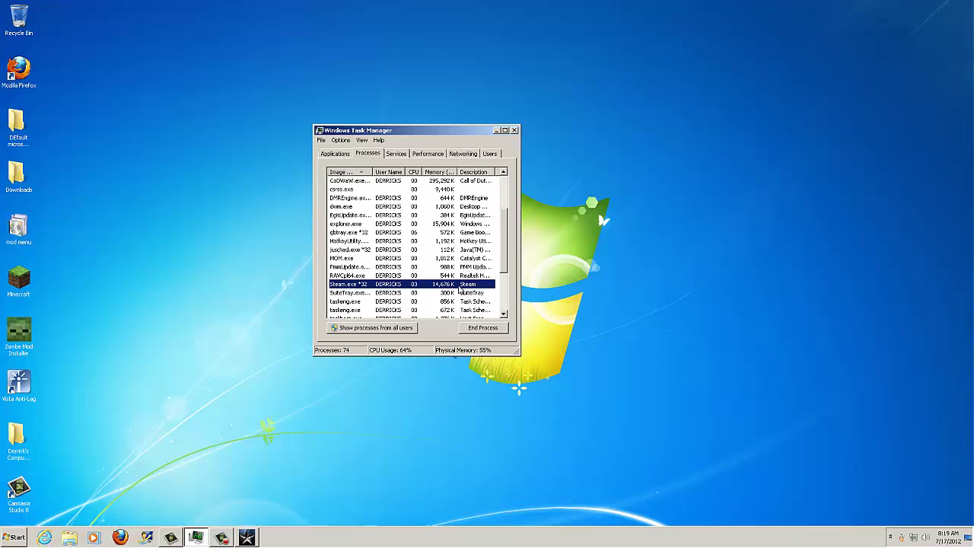
left_click(546, 382)
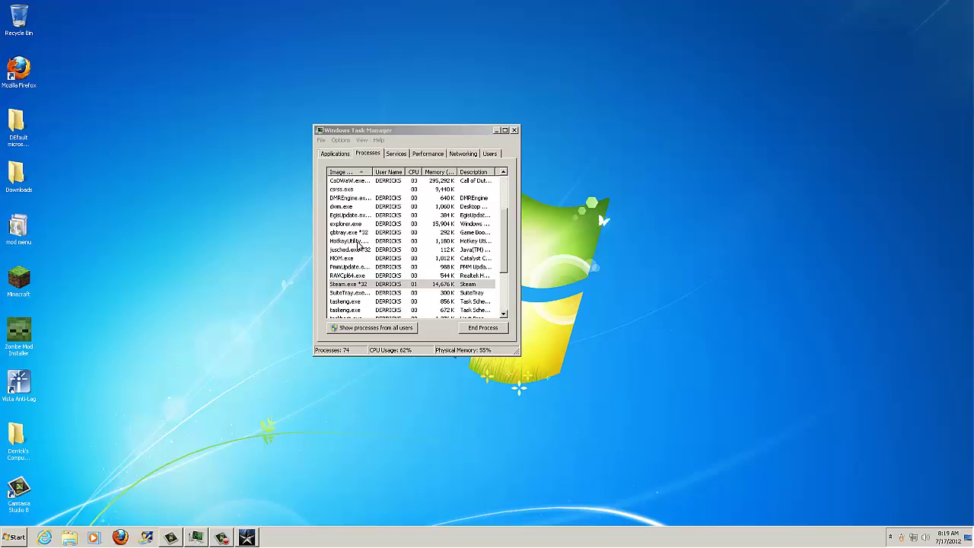
Step: Check that CoDWaW.exe's Set Priority shows High, closing the menu without changes
left_click(343, 189)
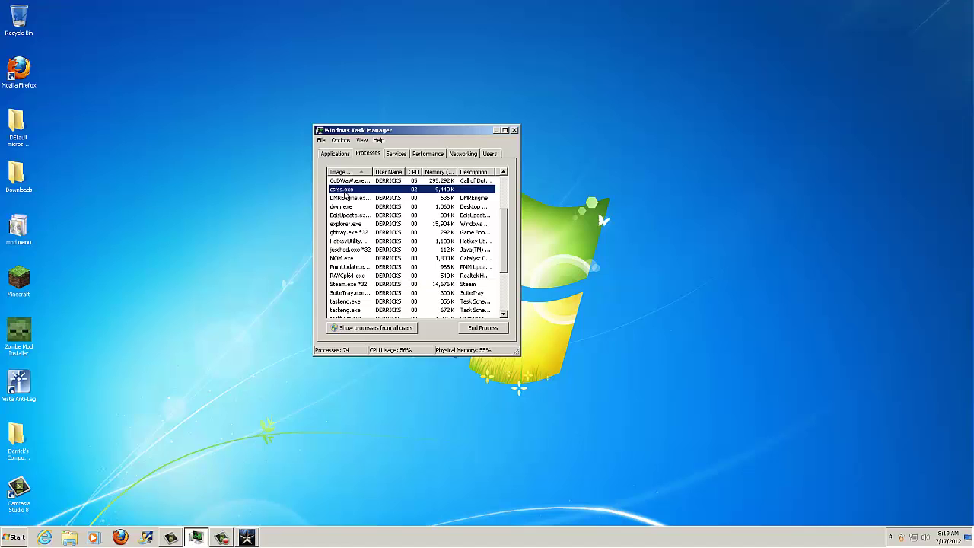
right_click(359, 182)
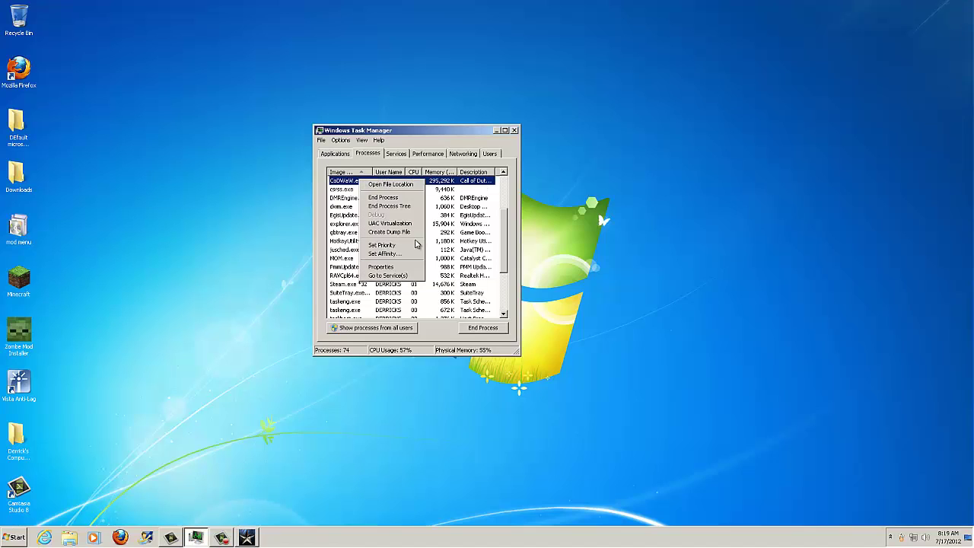
mouse_move(417, 245)
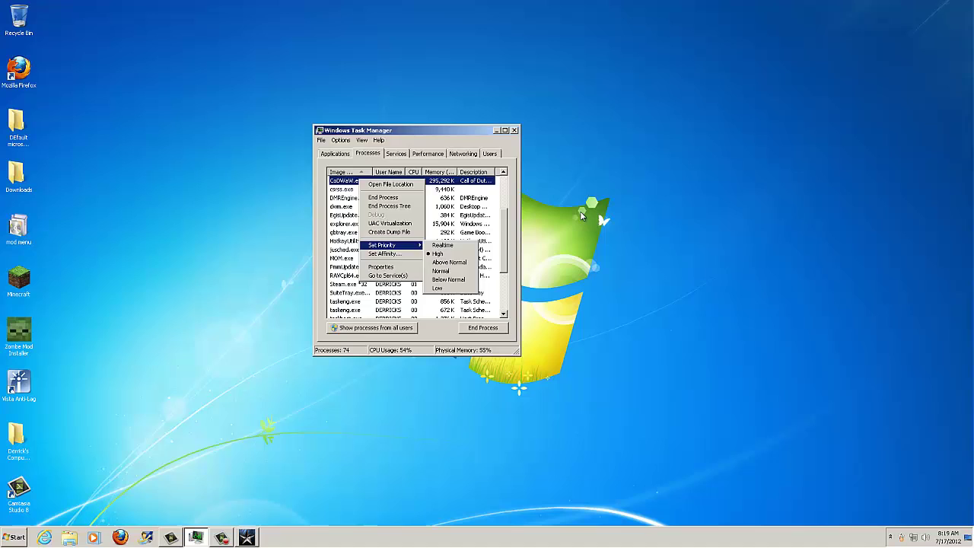
left_click(580, 213)
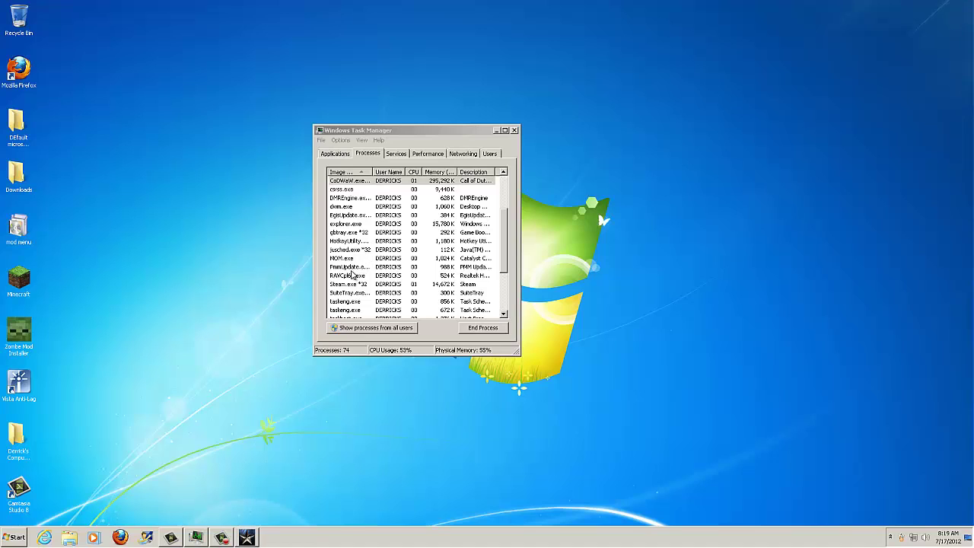
Step: Scroll the process list back, minimize Task Manager, and open the Start menu
scroll(462, 257, "down", 3)
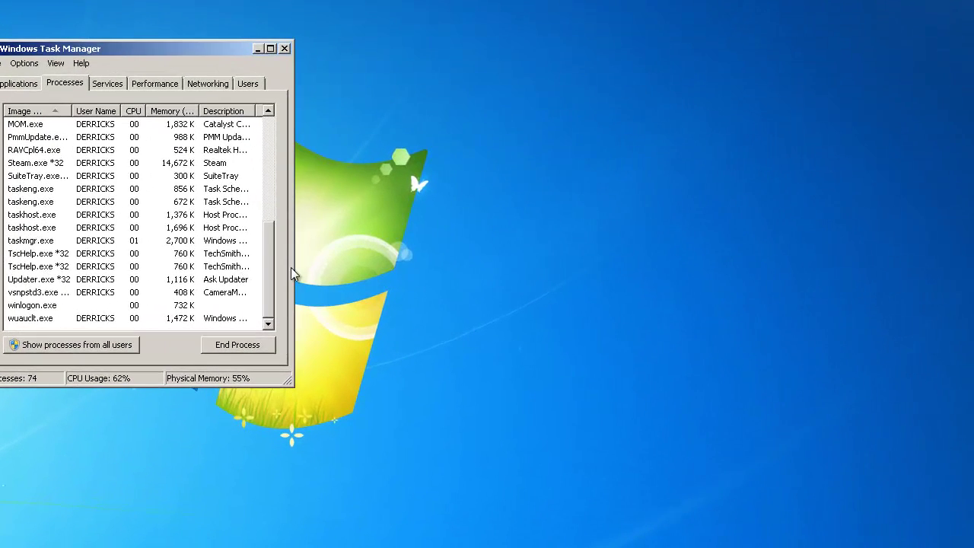
left_click_drag(268, 236, 268, 129)
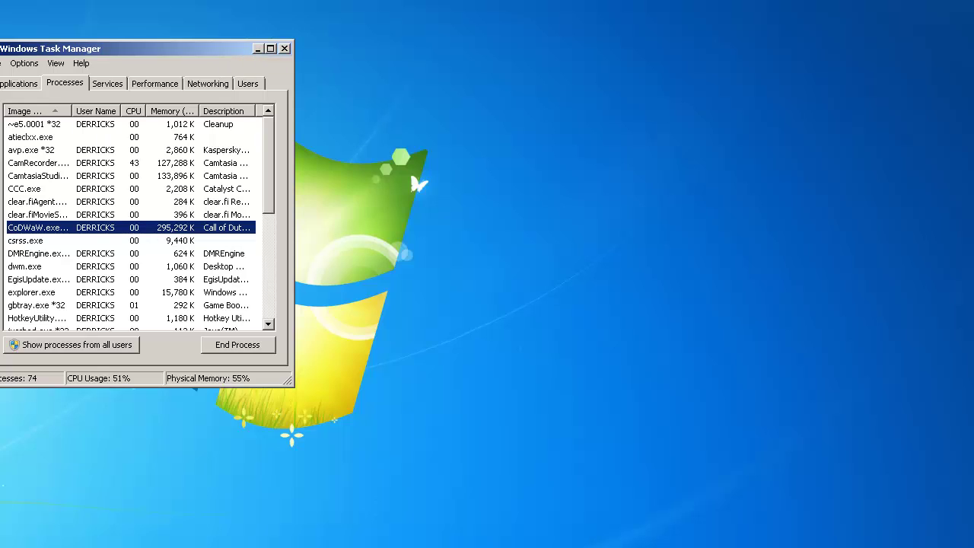
left_click(258, 50)
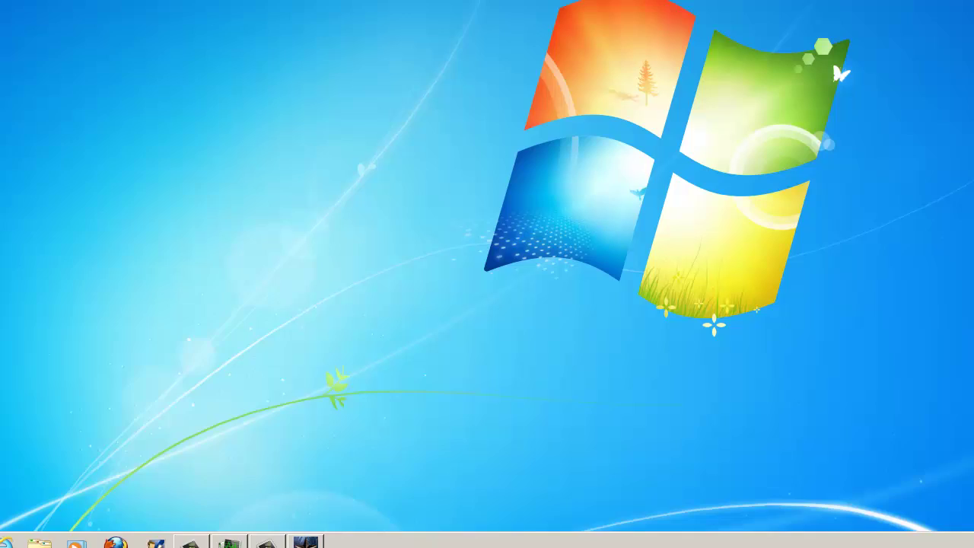
left_click(24, 532)
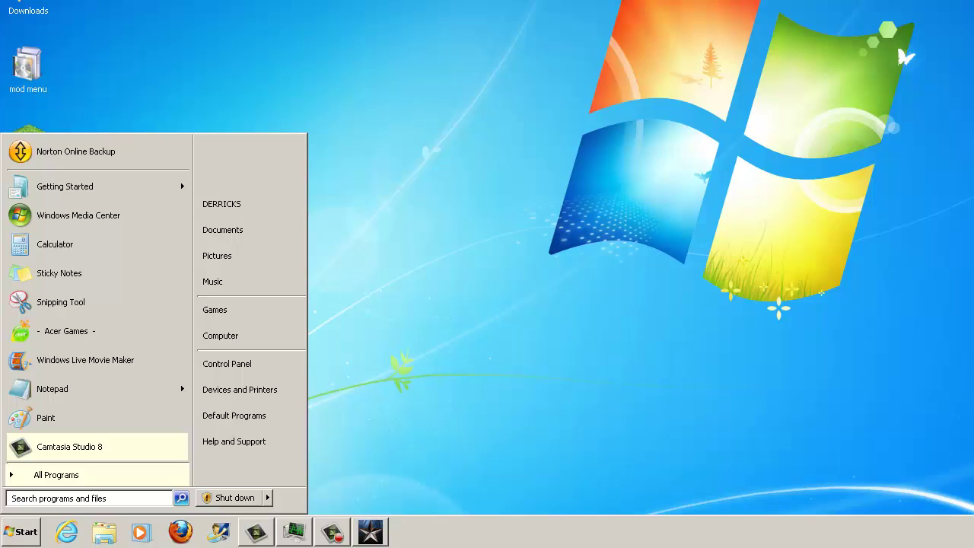
Step: Open Computer's Properties from the Start menu to view system information
right_click(227, 339)
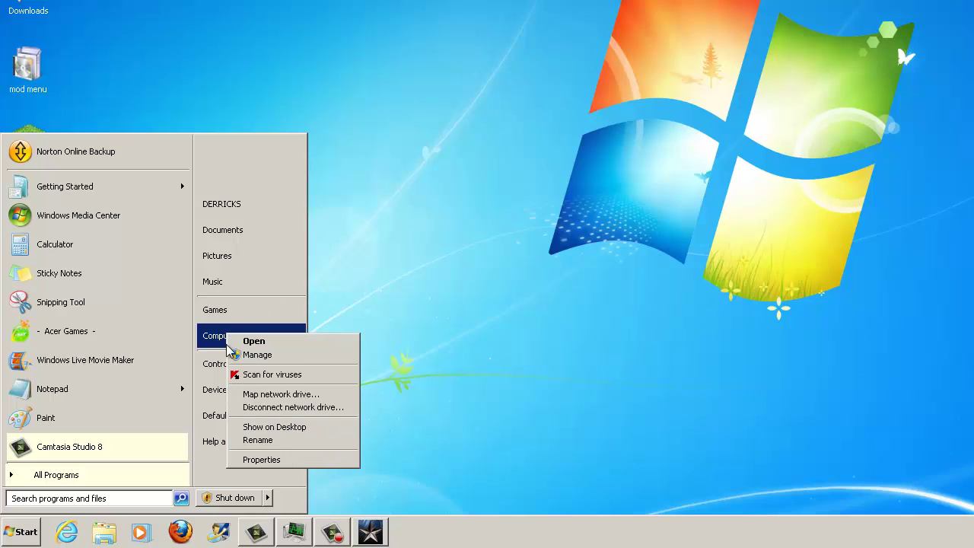
left_click(266, 459)
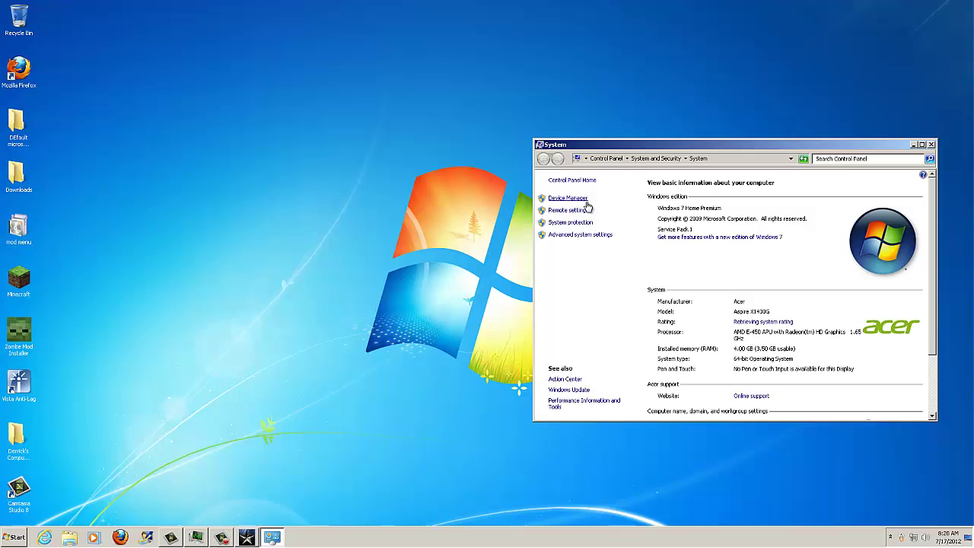
Step: Open Advanced system settings and then the Performance Options settings dialog
left_click(578, 235)
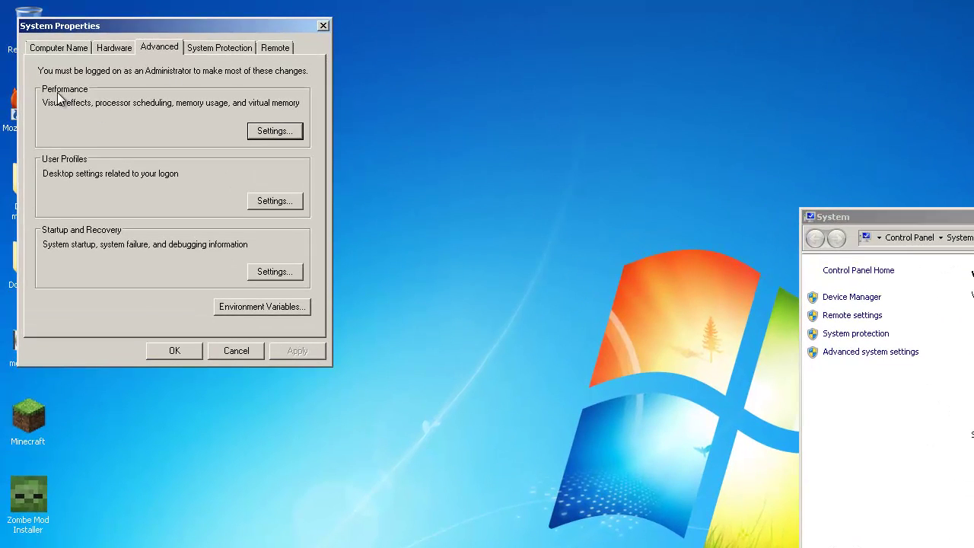
left_click(276, 131)
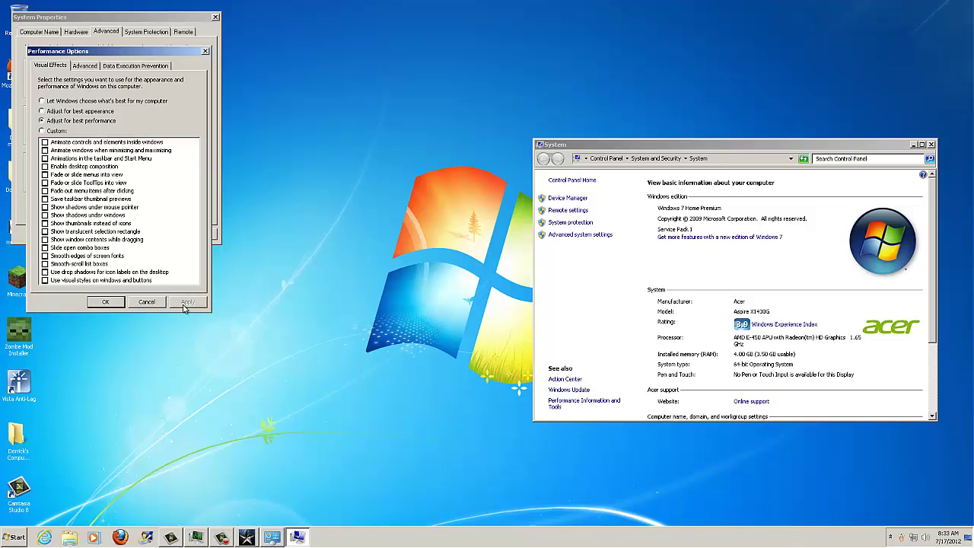
Step: Accept Performance Options with OK, reopen them to verify best performance, then close
left_click(104, 302)
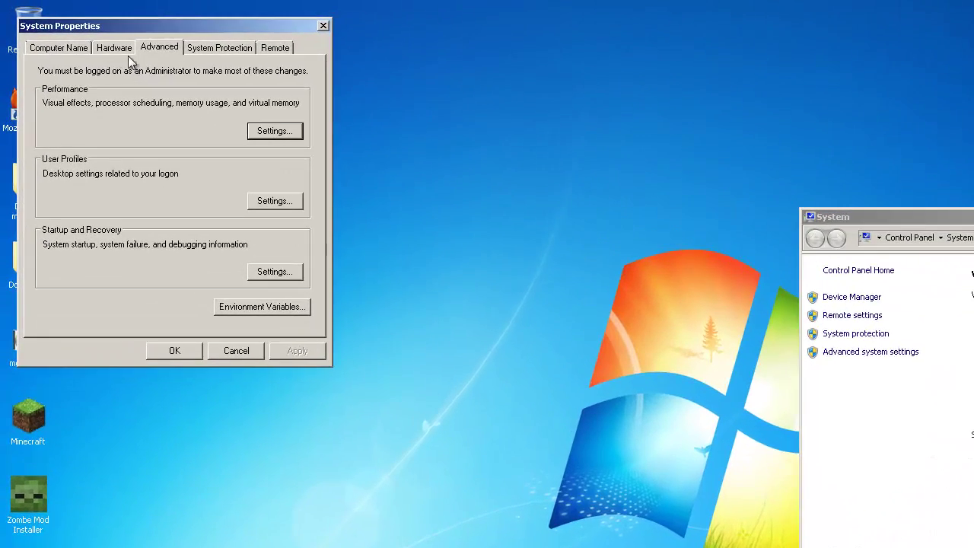
left_click(77, 33)
left_click(161, 50)
left_click(274, 131)
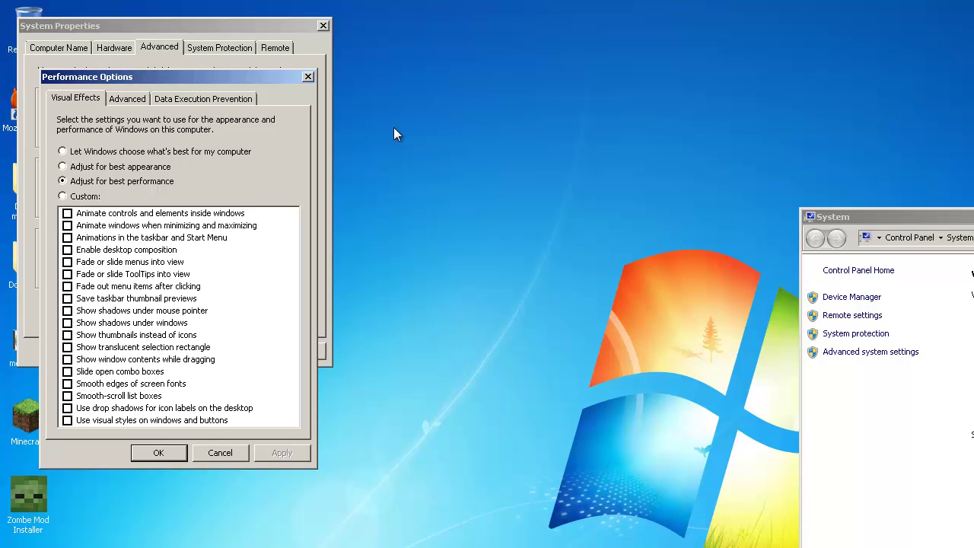
left_click(309, 79)
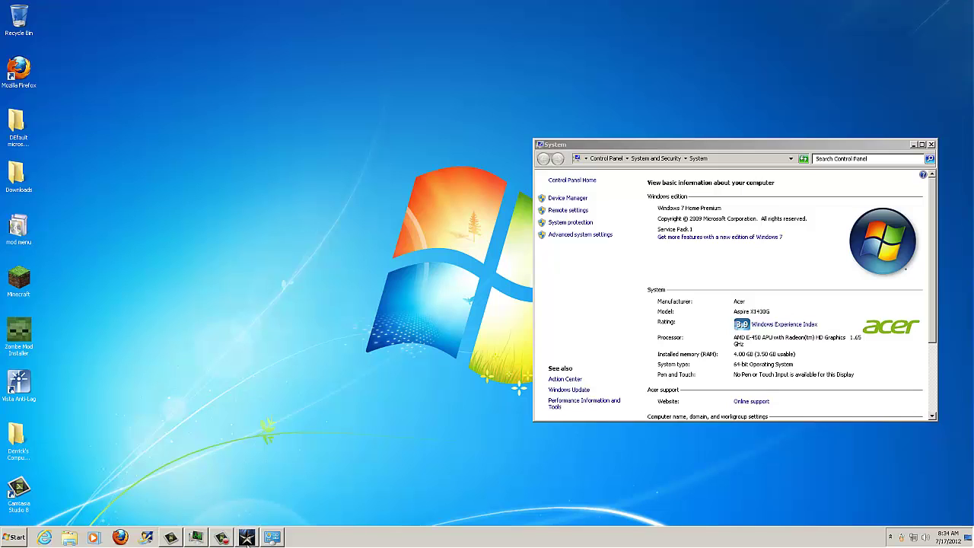
left_click(16, 538)
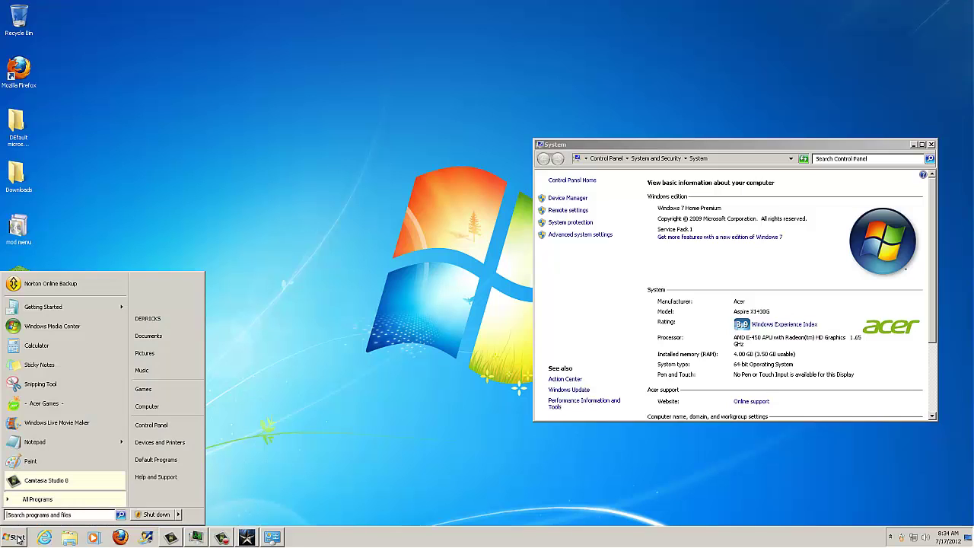
type("Game")
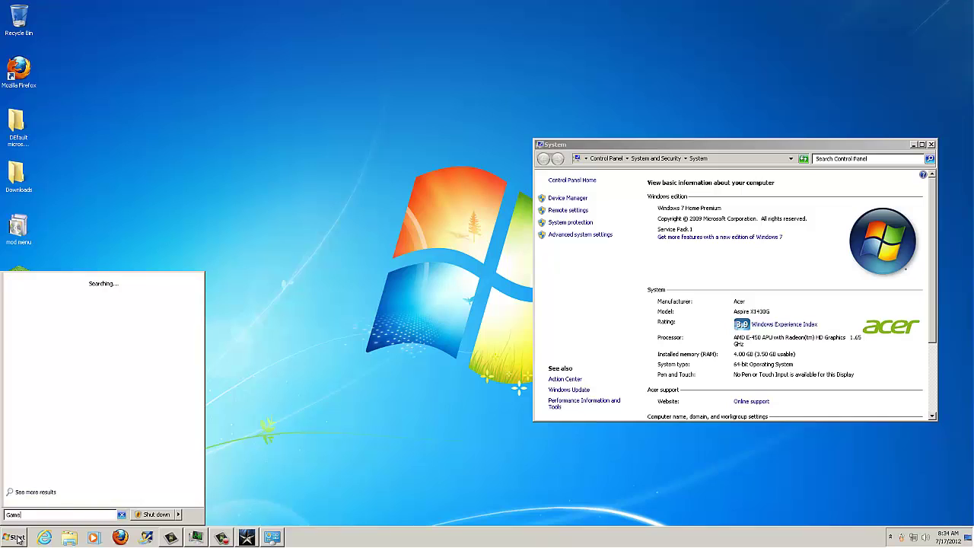
type(" bo")
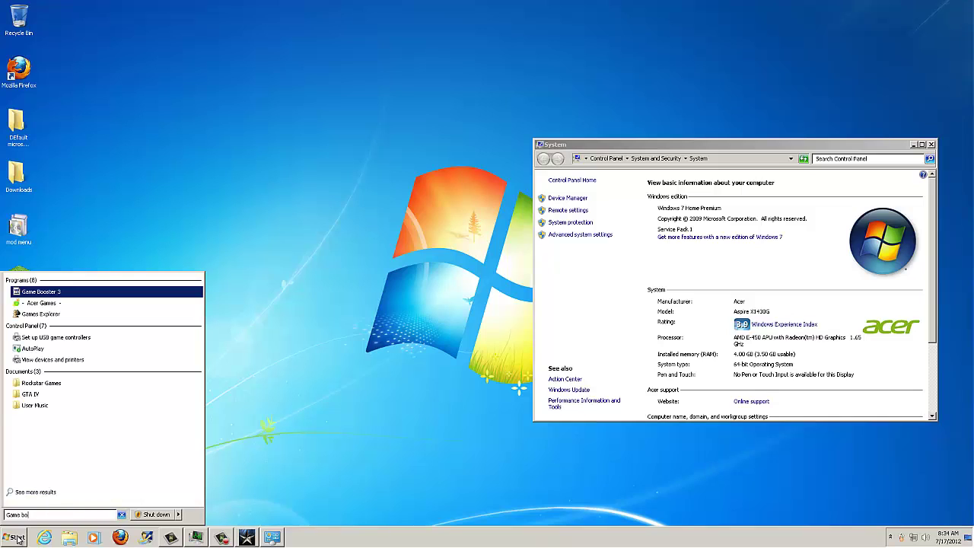
type("oster")
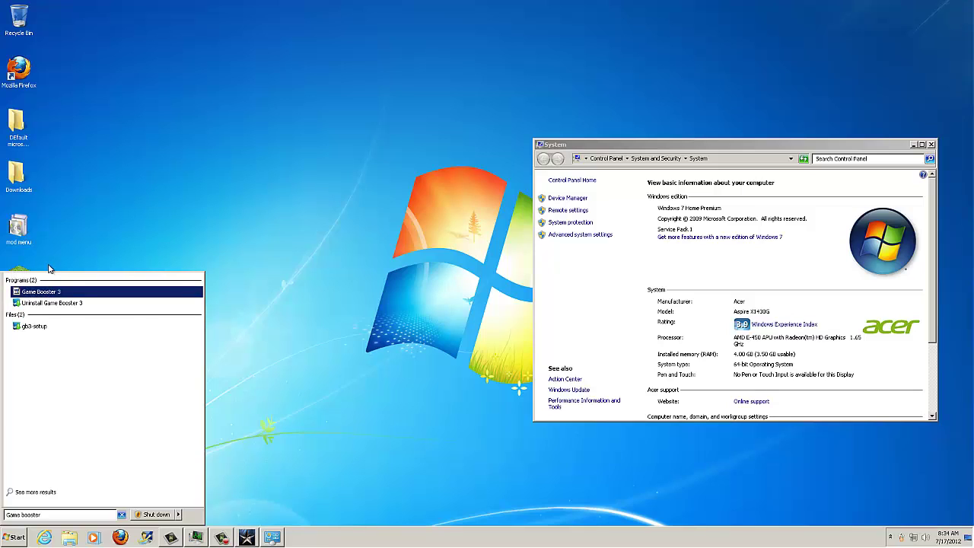
key("Return")
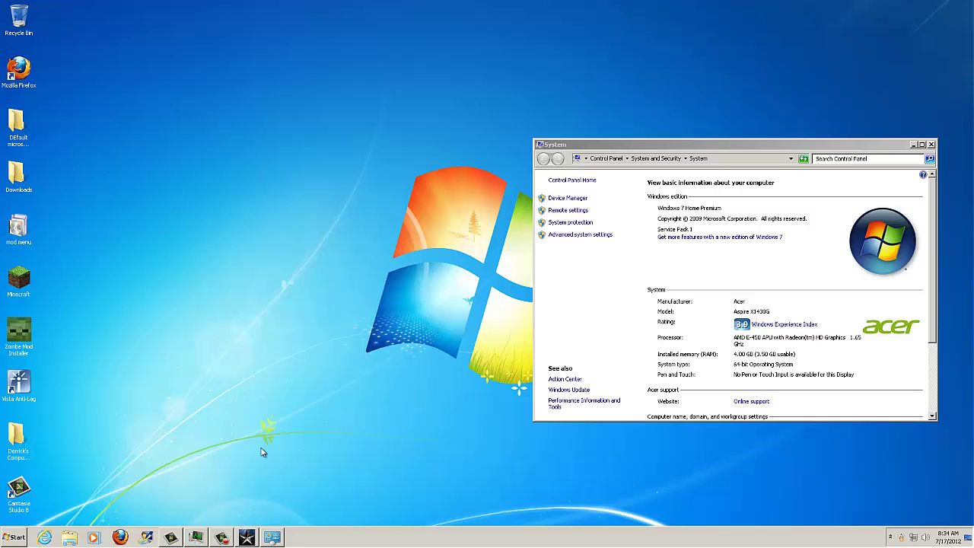
Step: Show and then dismiss the hidden notification-area icons
left_click(893, 538)
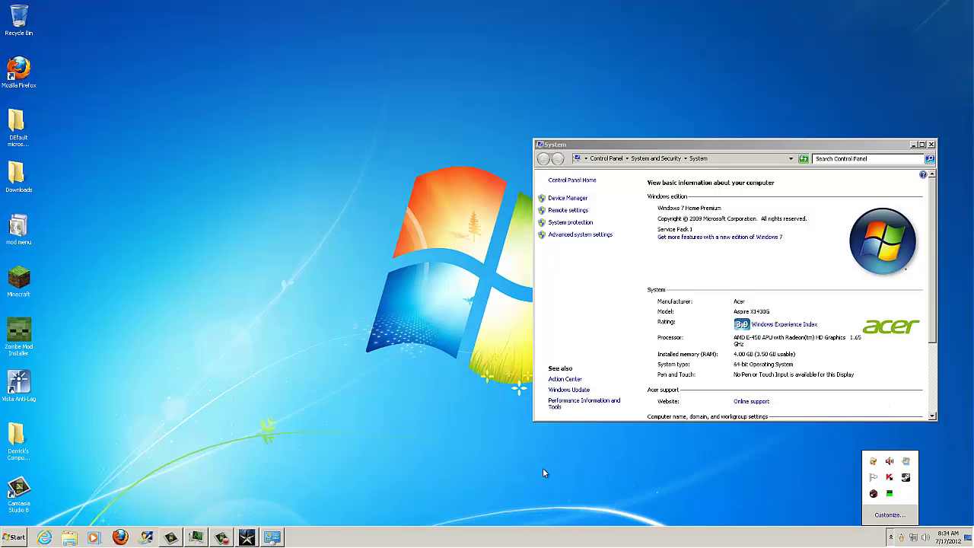
left_click(319, 373)
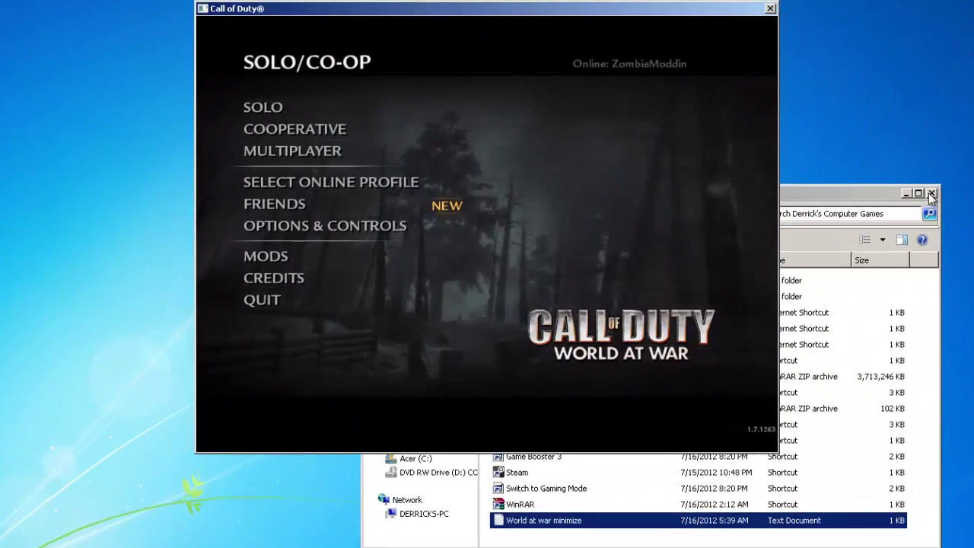
Step: Close the file browser, open Friends > Game Invites, and go back
left_click(818, 214)
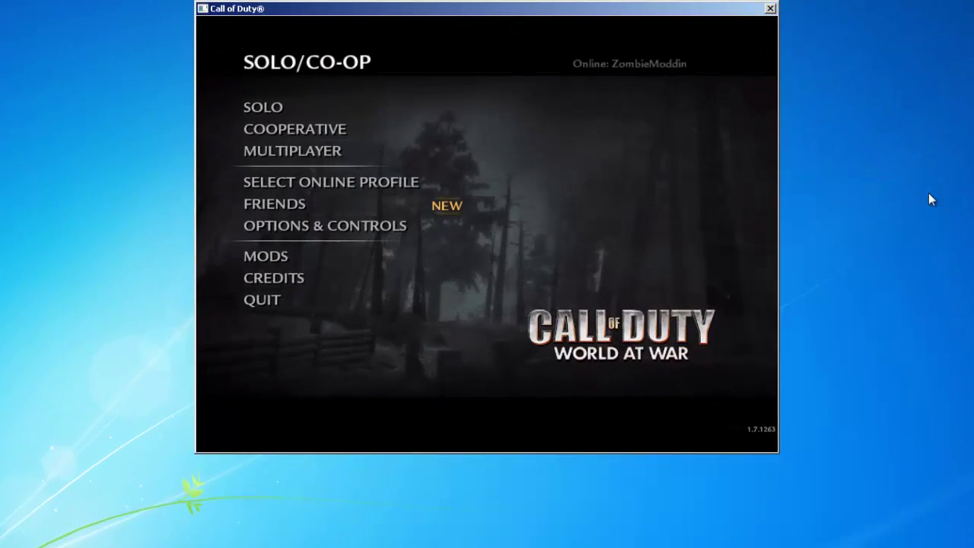
left_click(357, 205)
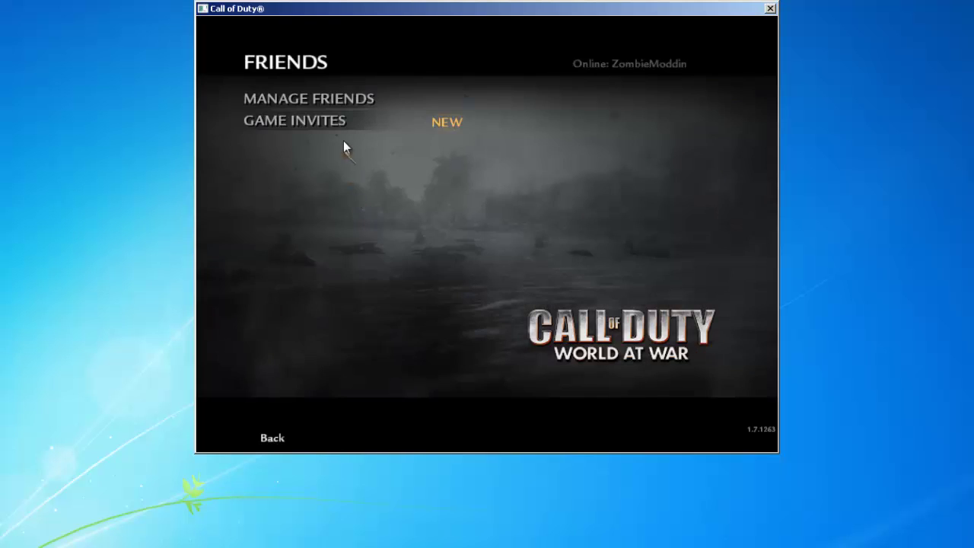
left_click(344, 130)
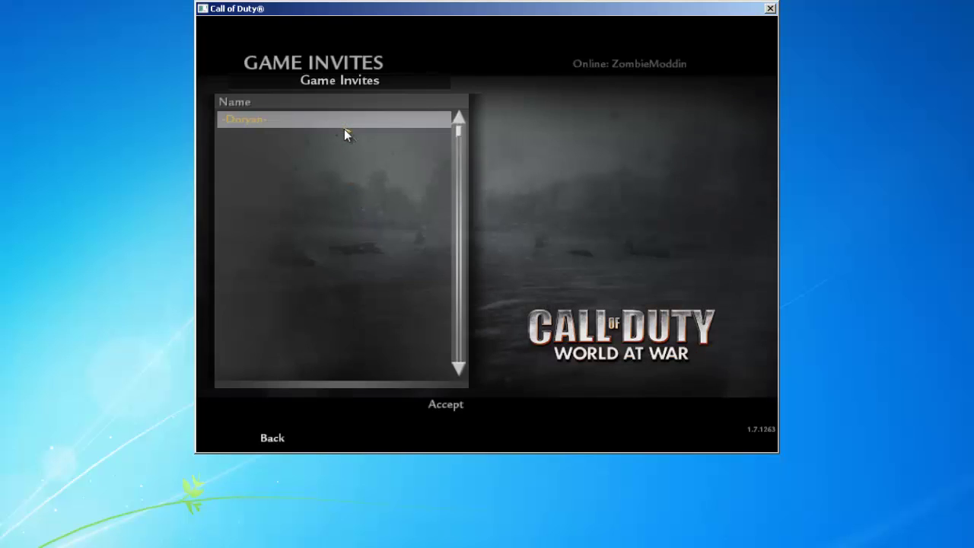
left_click(271, 436)
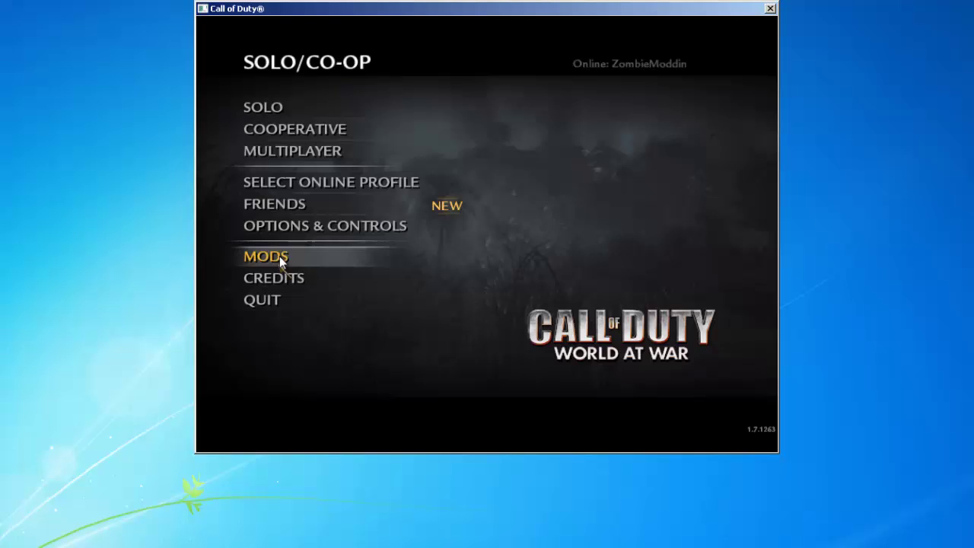
Step: Open the Friends list, then back out twice to the SOLO/CO-OP main menu
left_click(283, 207)
left_click(289, 100)
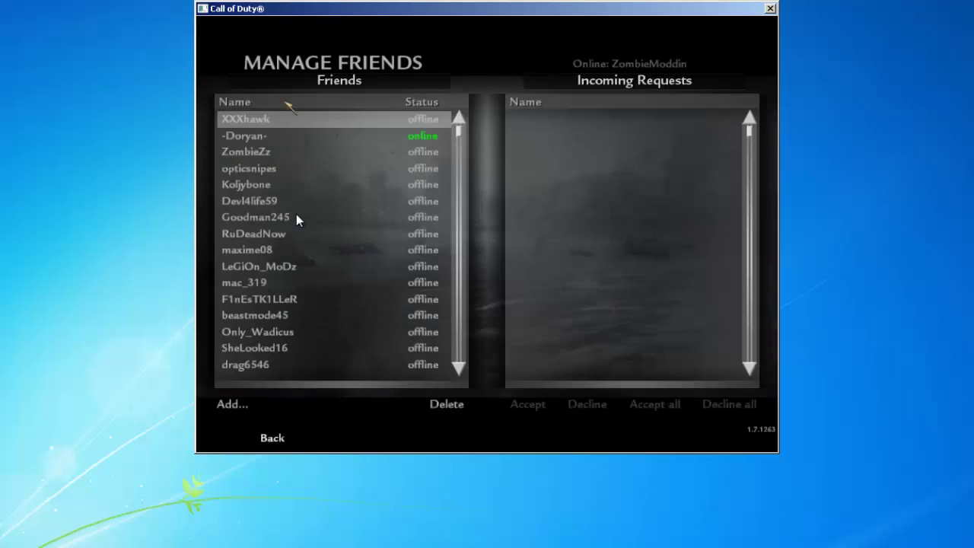
left_click(294, 433)
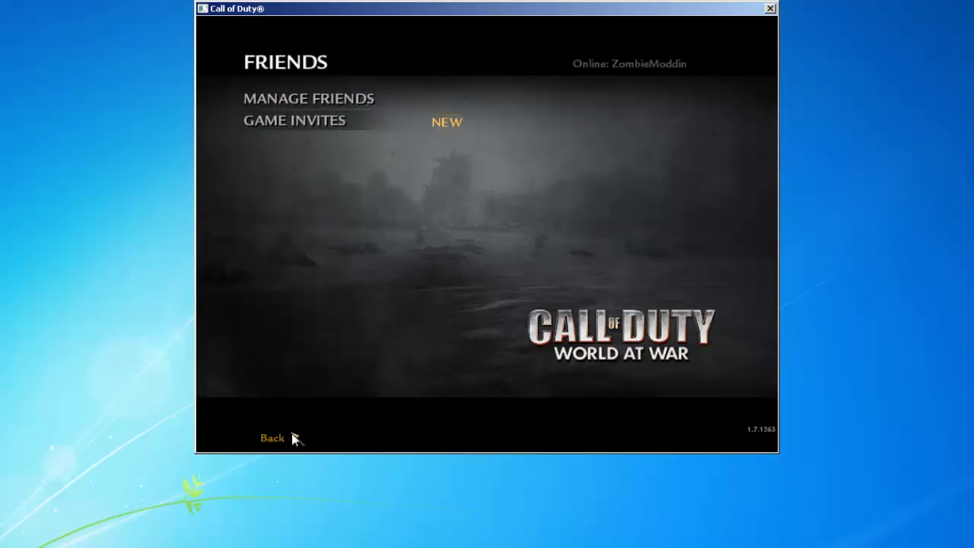
left_click(293, 434)
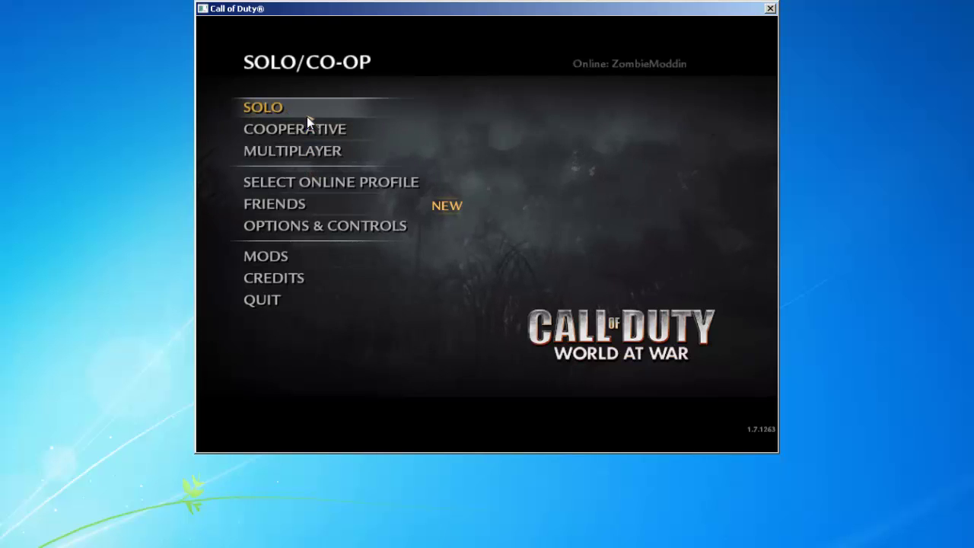
Step: Go to Options & Controls > Graphics to view the 800x600 video settings
left_click(301, 229)
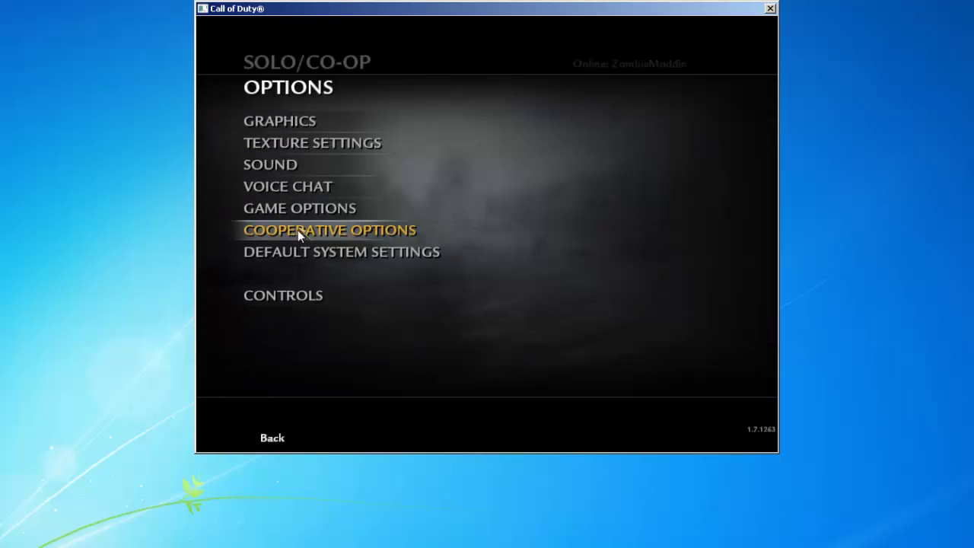
left_click(267, 122)
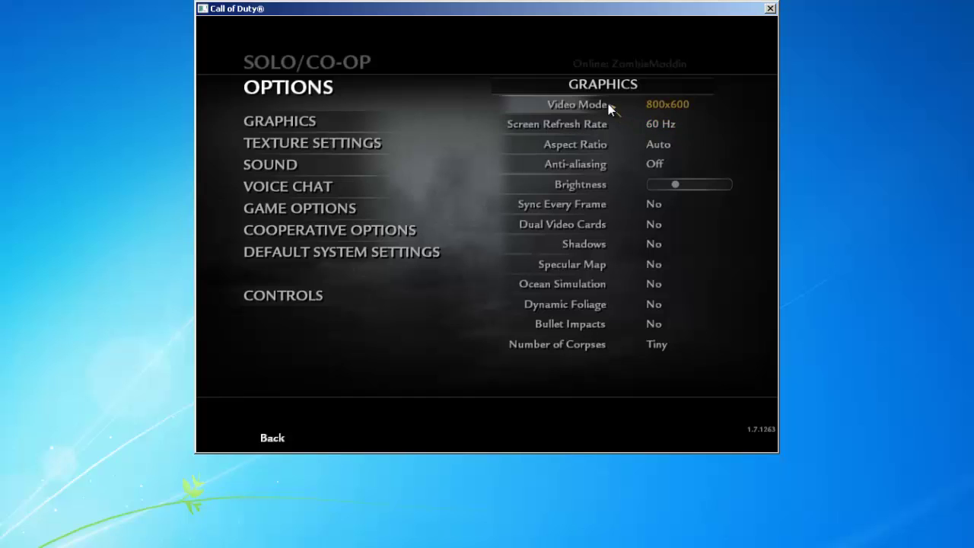
Step: Cycle Aspect Ratio through 16:10, 16:9 and 4:3 back to Auto, keeping Anti-aliasing Off
left_click(651, 149)
left_click(652, 148)
left_click(651, 149)
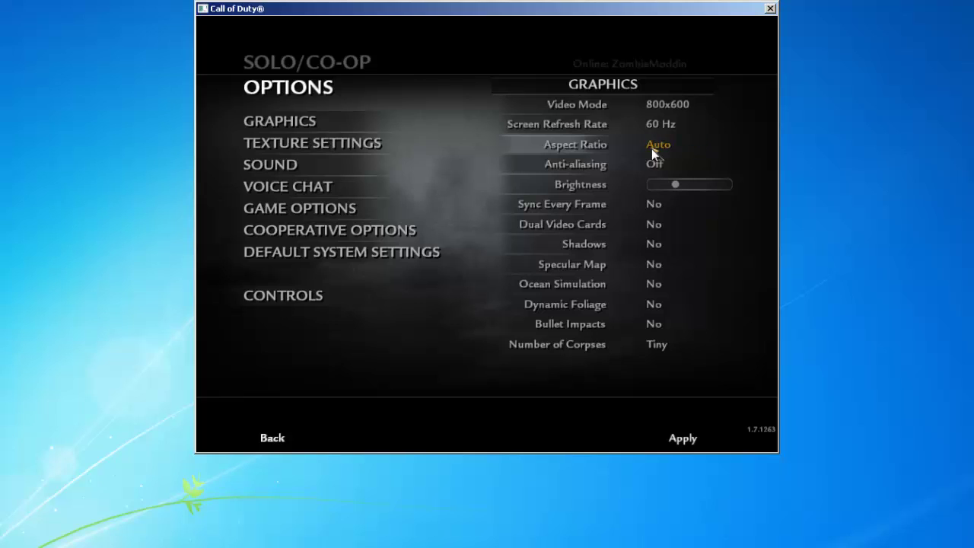
left_click(651, 149)
left_click(652, 148)
left_click(651, 148)
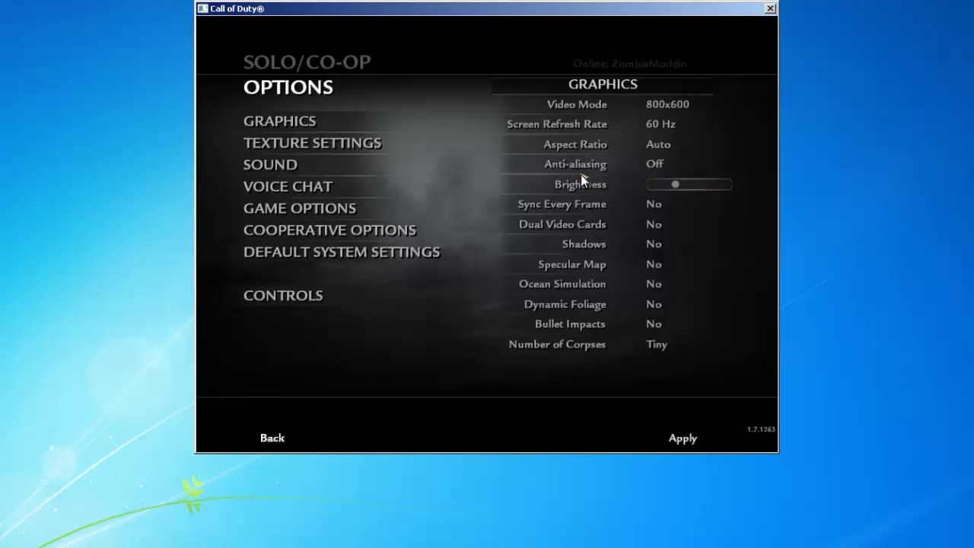
left_click(655, 165)
left_click(656, 165)
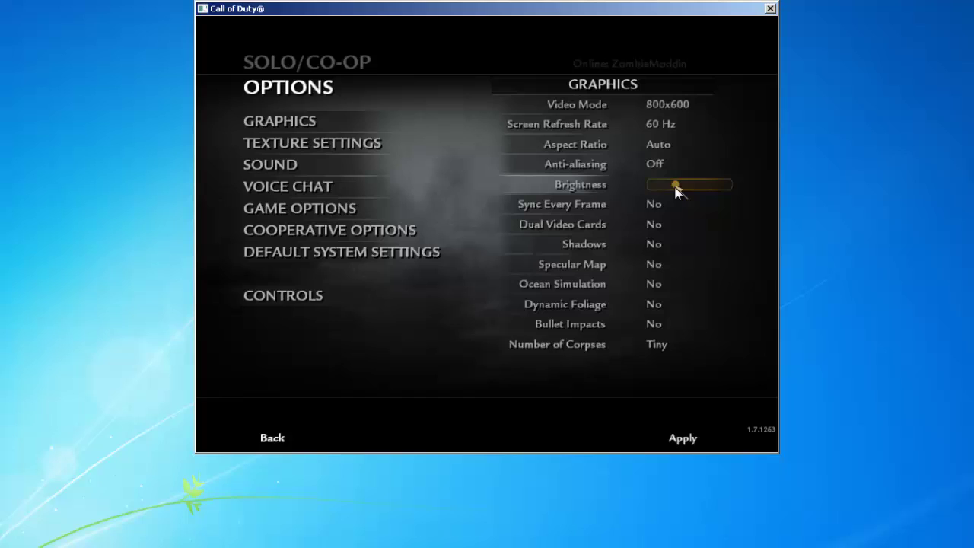
Step: Nudge the Brightness slider slightly left to lower the brightness
mouse_move(674, 185)
left_mouse_down()
mouse_move(645, 184)
mouse_move(674, 186)
left_mouse_up()
left_click_drag(689, 185, 668, 186)
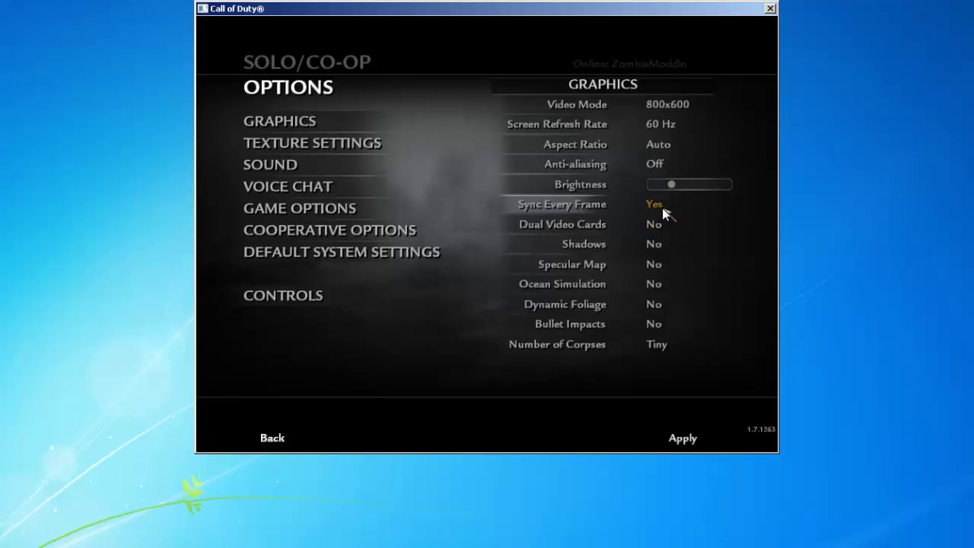
Step: Turn Sync Every Frame off and cycle Number of Corpses through every value back to Tiny
left_click(659, 206)
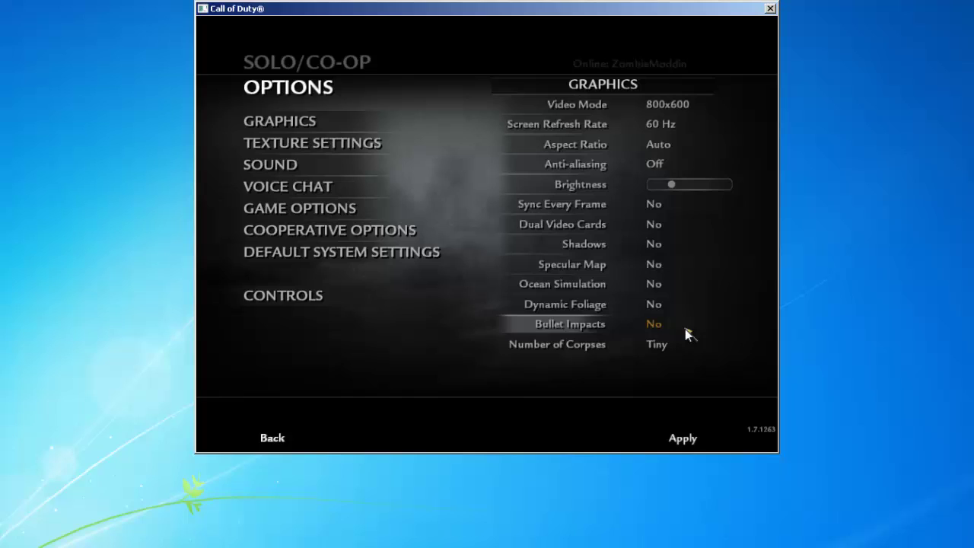
left_click(645, 347)
left_click(645, 347)
left_click(645, 346)
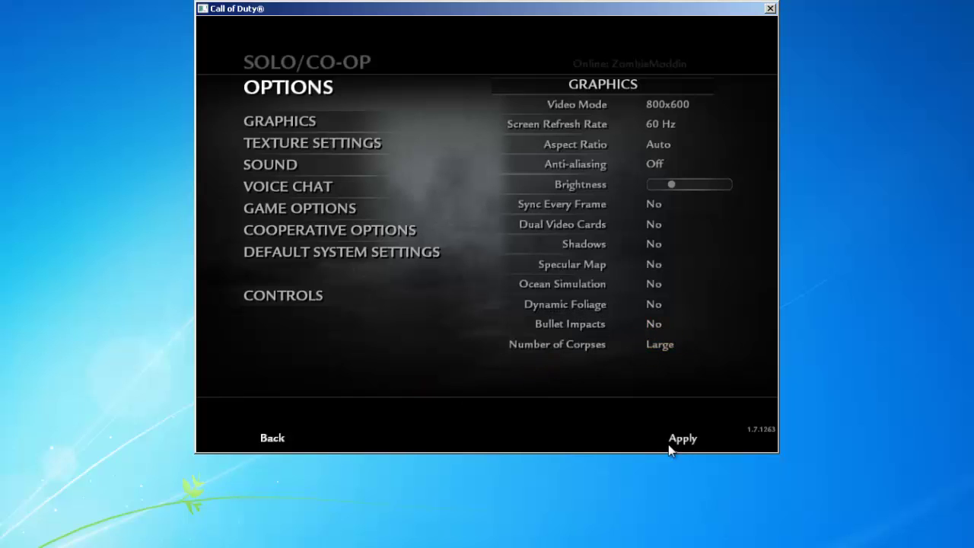
left_click(621, 350)
left_click(621, 351)
left_click(621, 350)
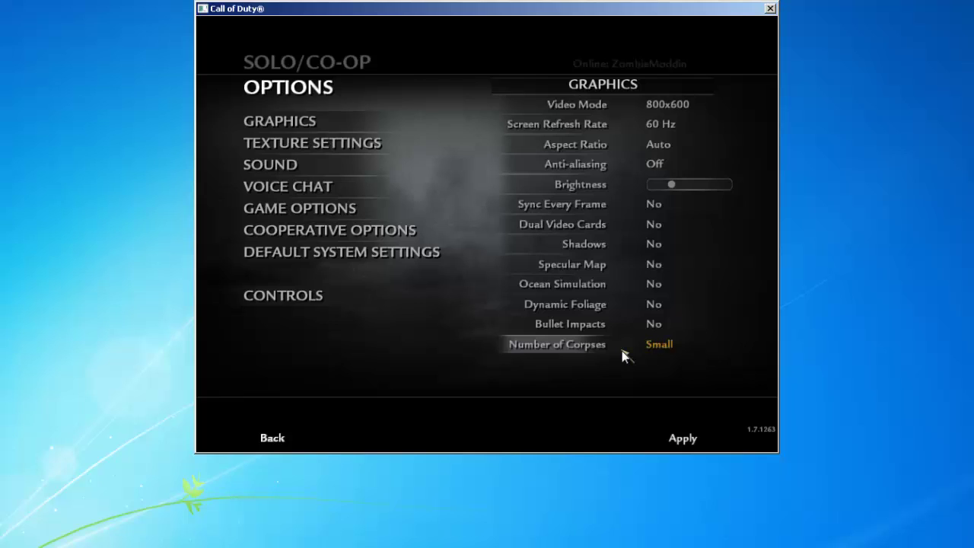
left_click(621, 351)
left_click(621, 350)
left_click(621, 351)
left_click(621, 351)
Step: Cycle Number of Corpses around once more to Tiny, then show the Cooperative Options
left_click(612, 351)
left_click(612, 351)
left_click(612, 351)
left_click(612, 352)
left_click(613, 351)
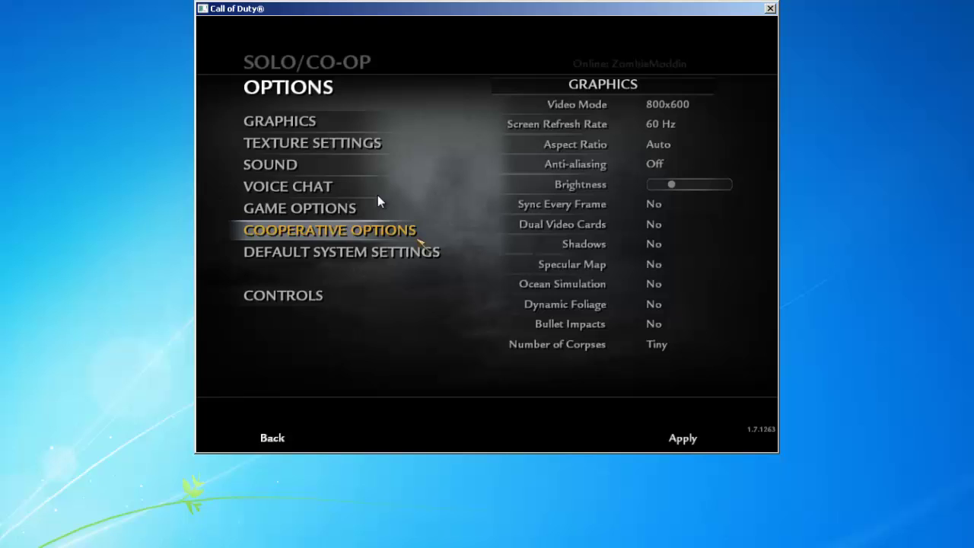
left_click(342, 141)
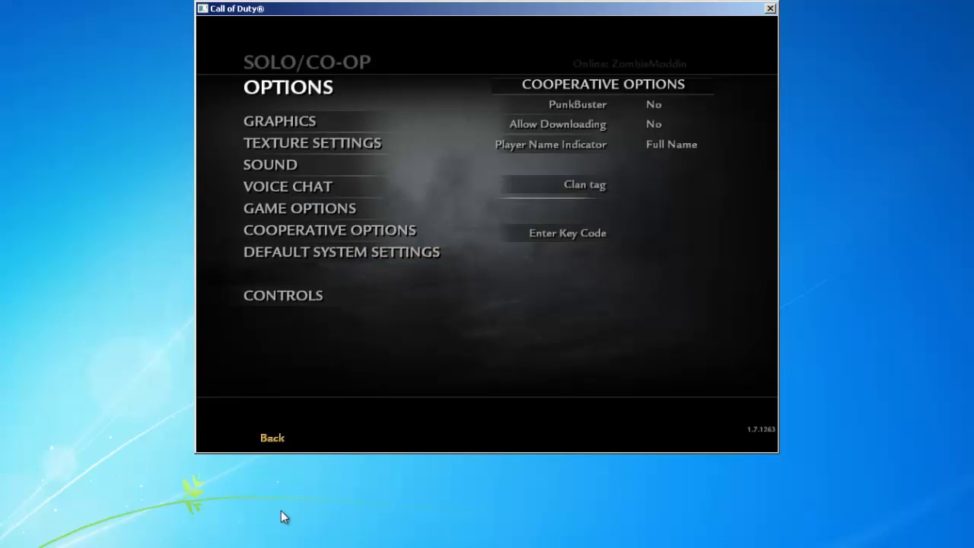
Step: Back on the main menu, try the cl_maxpackets command in the console, then clear and close it
left_click(272, 436)
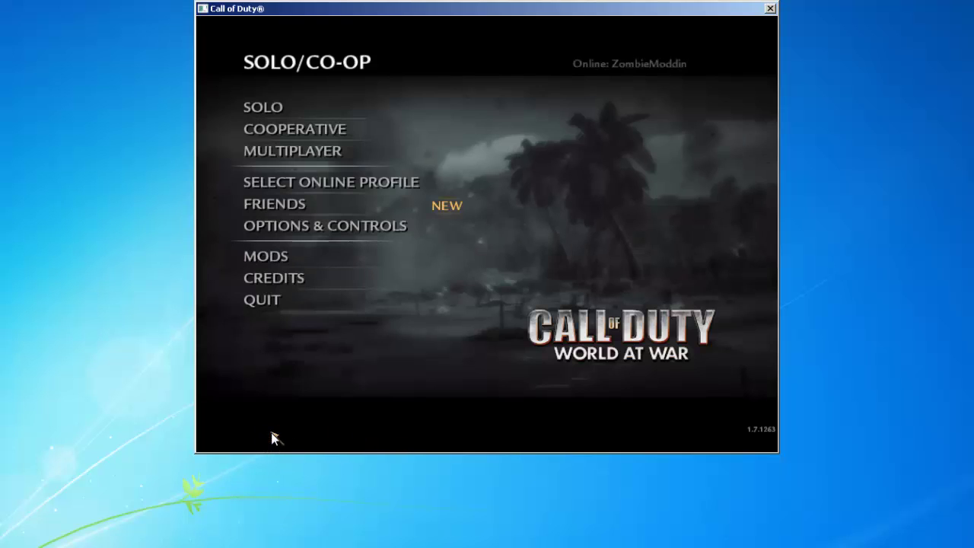
key("grave")
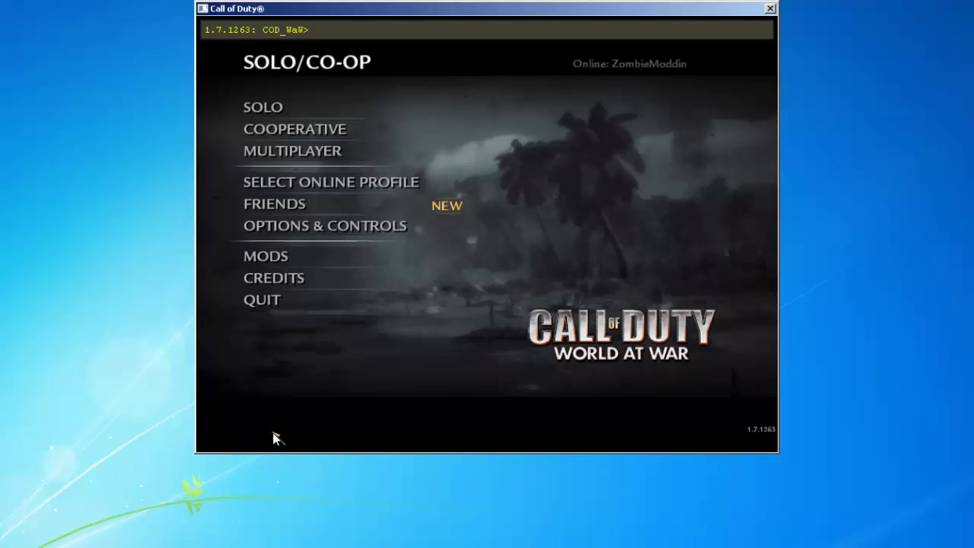
type("cl_")
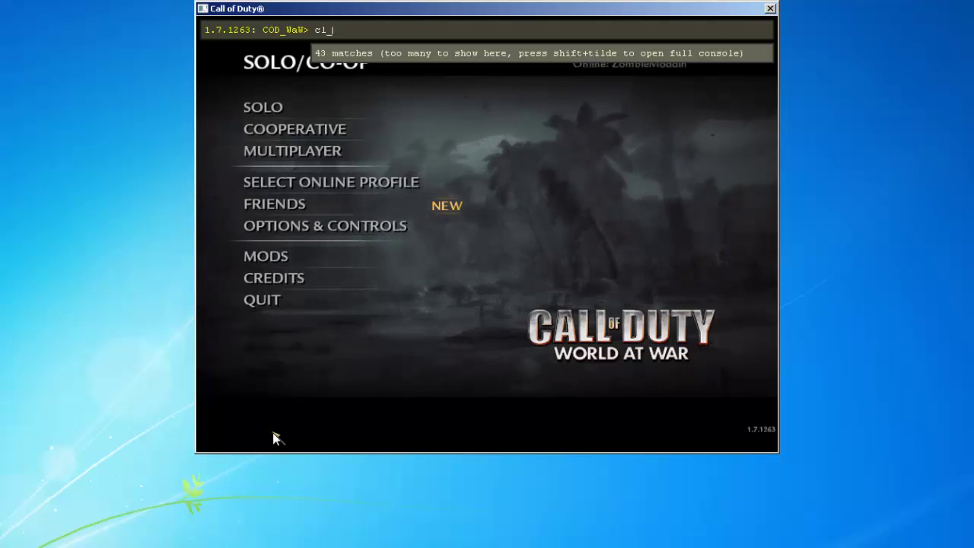
type("sk")
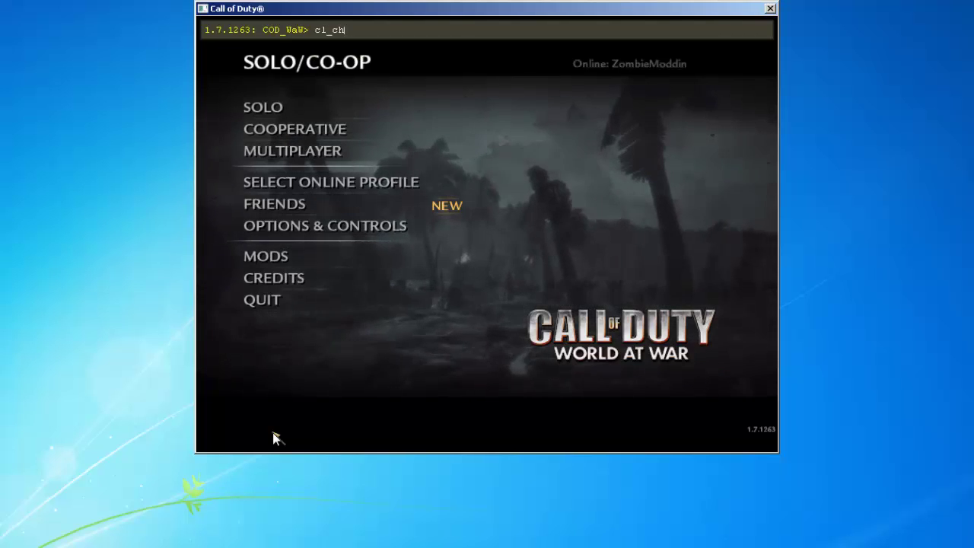
key("BackSpace")
key("BackSpace")
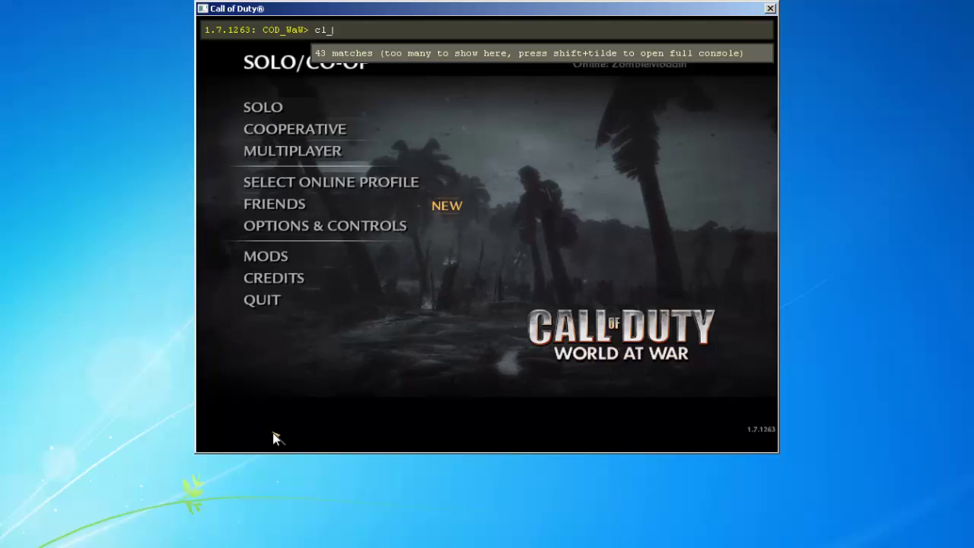
type("maxpackets")
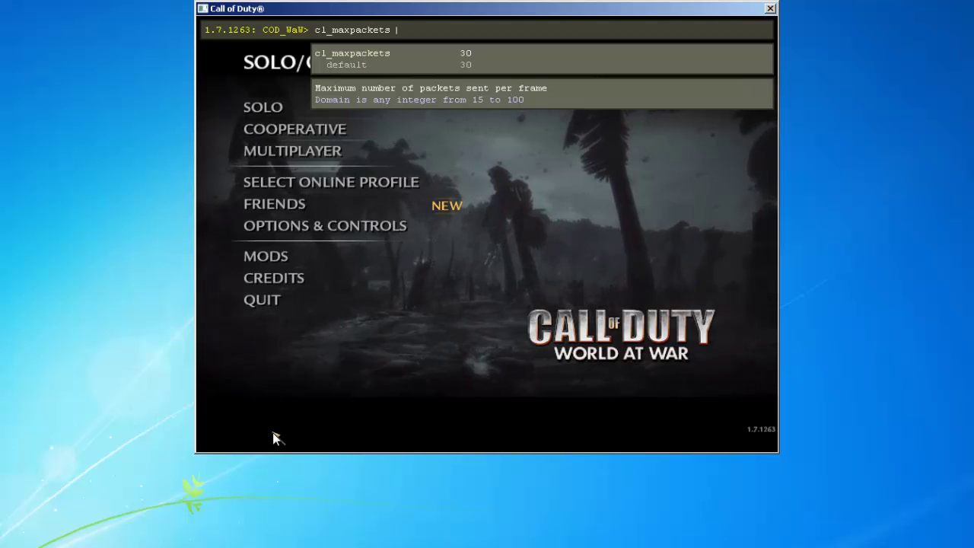
key("BackSpace")
key("BackSpace")
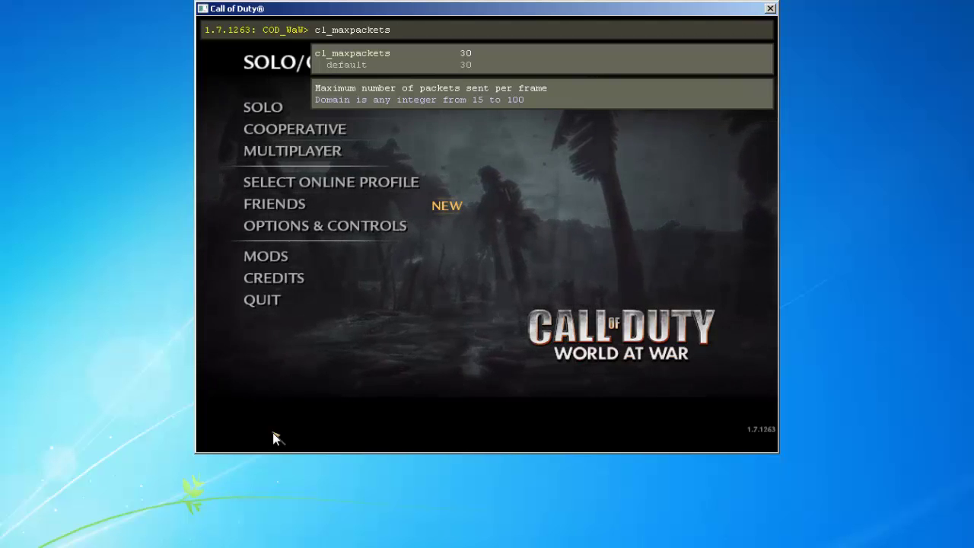
key("BackSpace")
key("BackSpace")
key("BackSpace")
key("BackSpace")
key("BackSpace")
key("BackSpace")
key("BackSpace")
key("BackSpace")
key("BackSpace")
key("BackSpace")
key("BackSpace")
key("BackSpace")
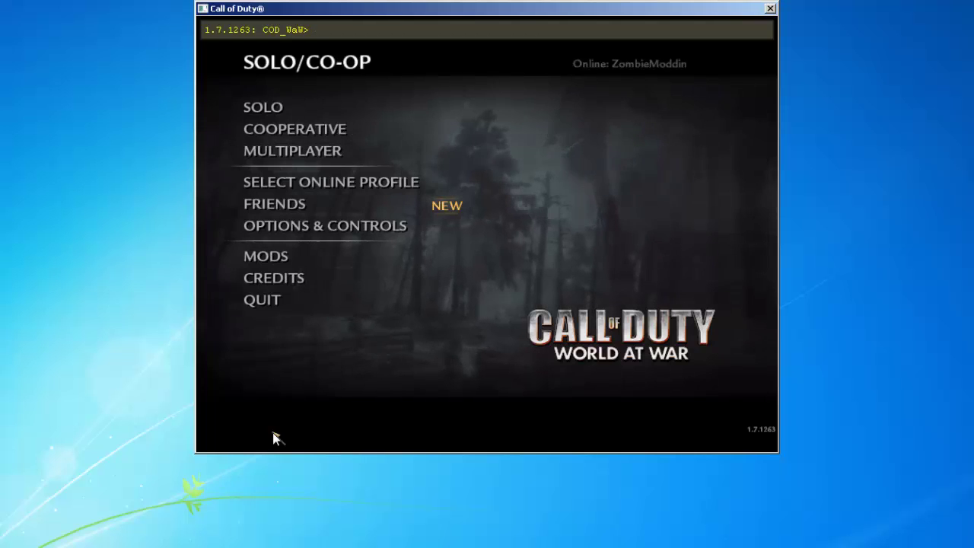
key("grave")
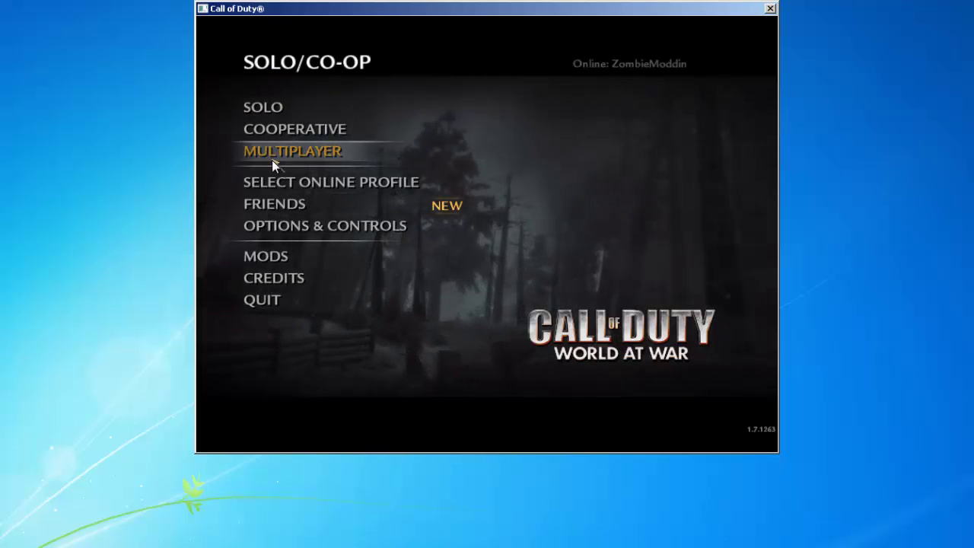
Step: Reopen the console and try typing ping and cl_maxping, clearing the line afterwards
key("grave")
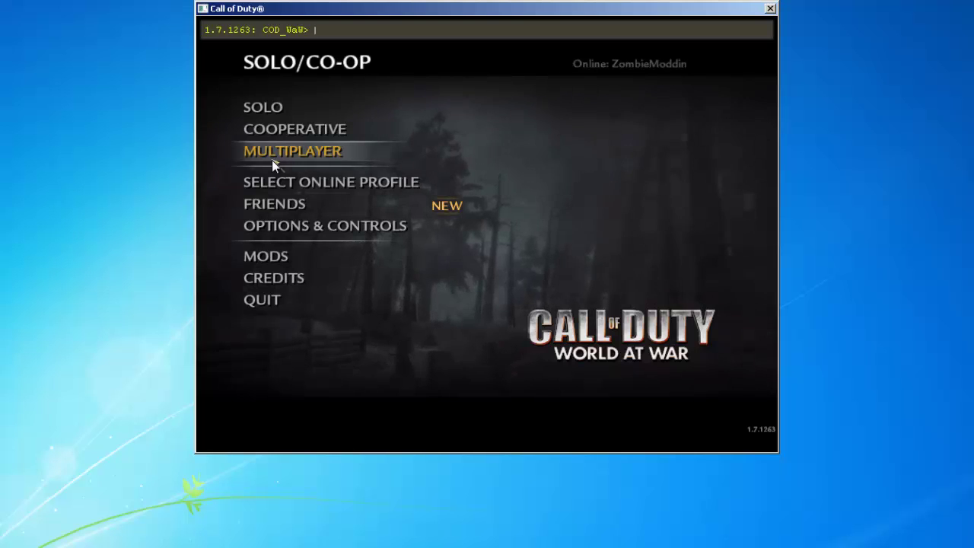
type("ping")
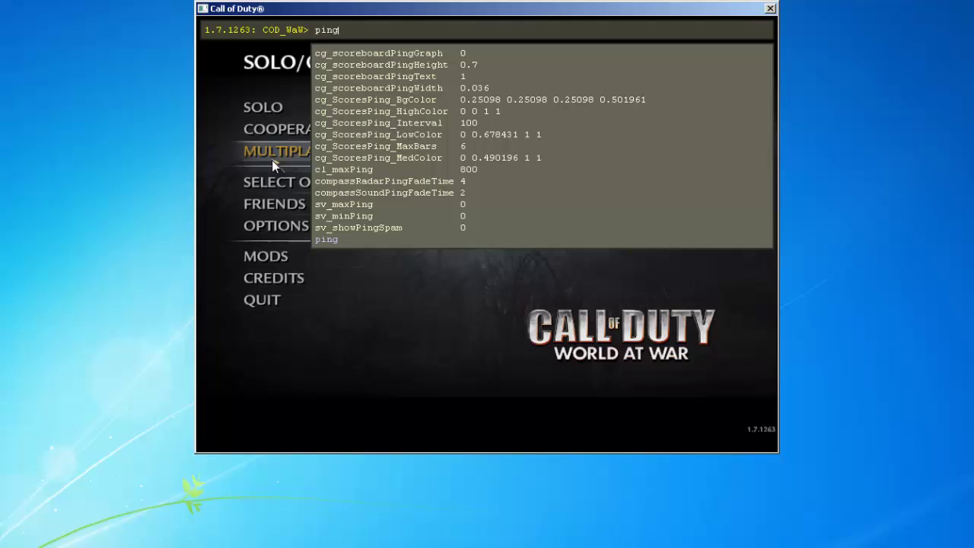
key("BackSpace")
key("BackSpace")
key("BackSpace")
key("BackSpace")
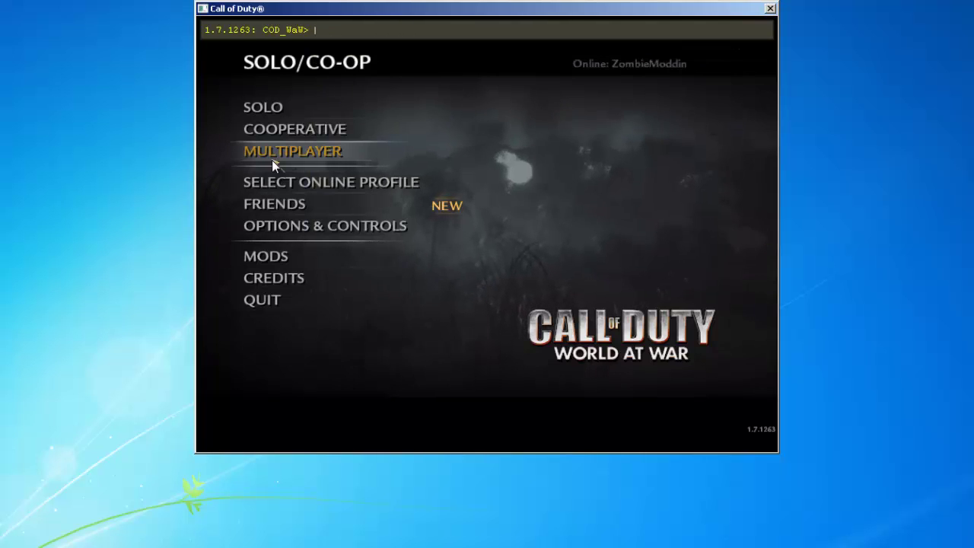
type("cl_maxping")
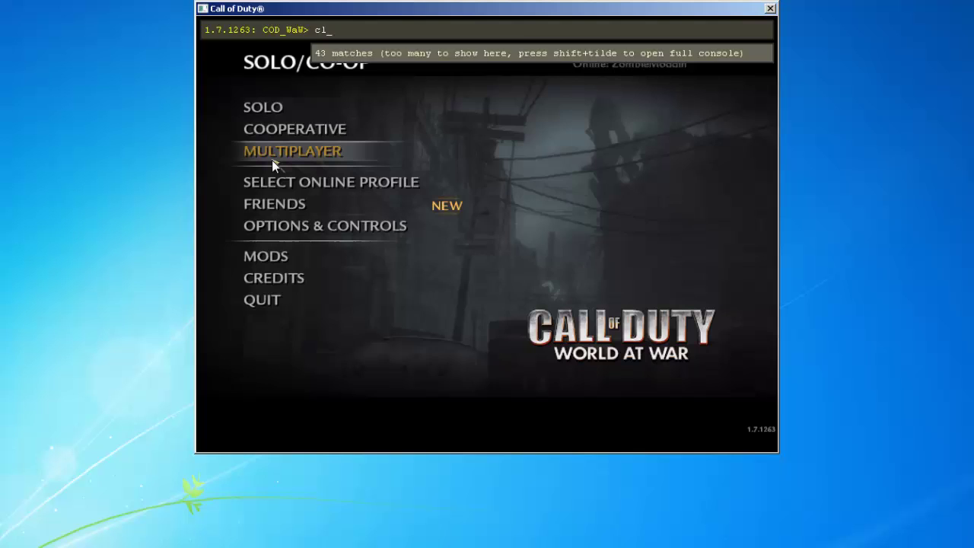
key("BackSpace")
key("BackSpace")
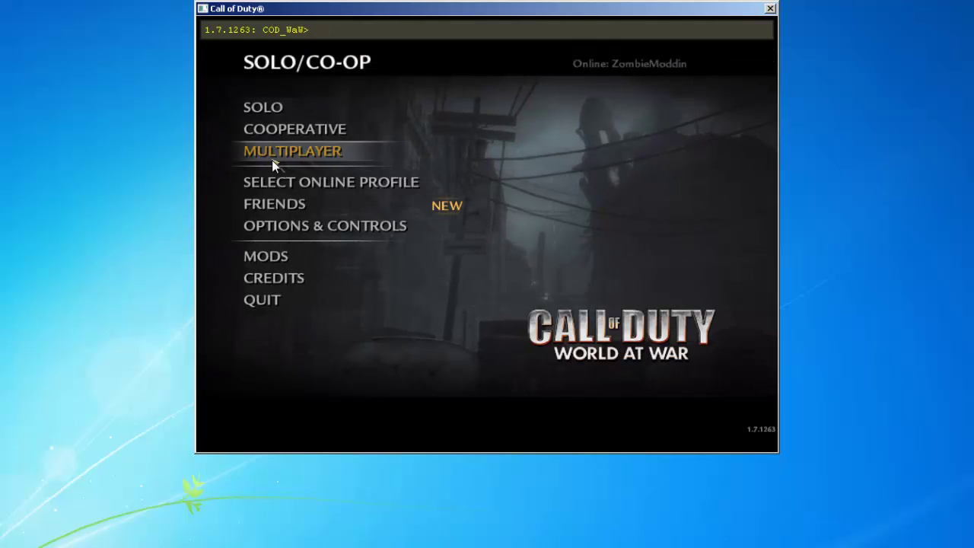
Step: Close the console, check the Graphics settings under Options & Controls, and go back
key("grave")
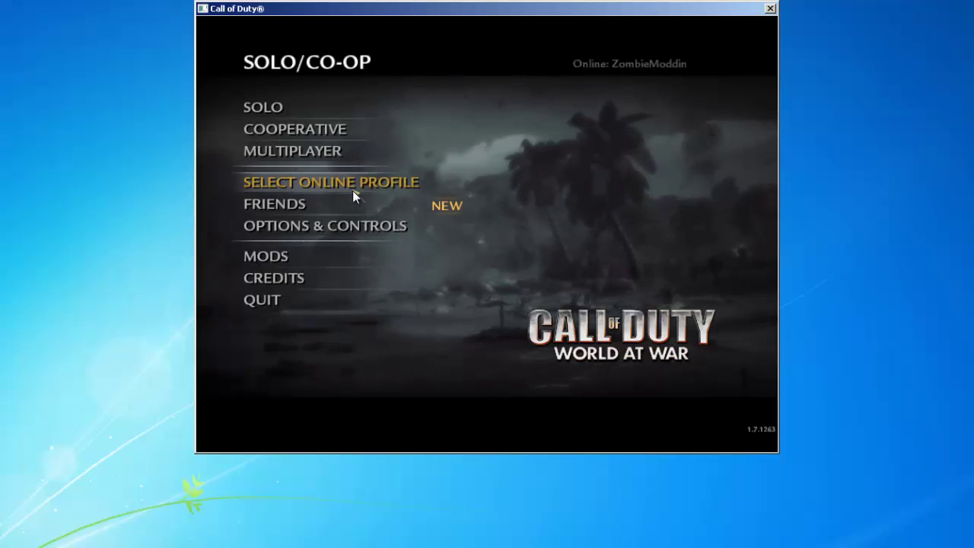
left_click(291, 226)
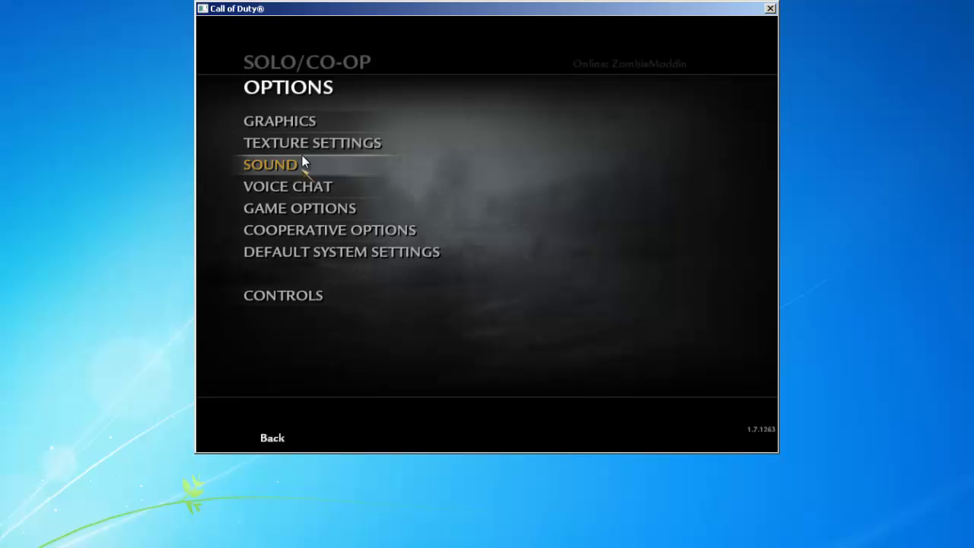
mouse_move(312, 131)
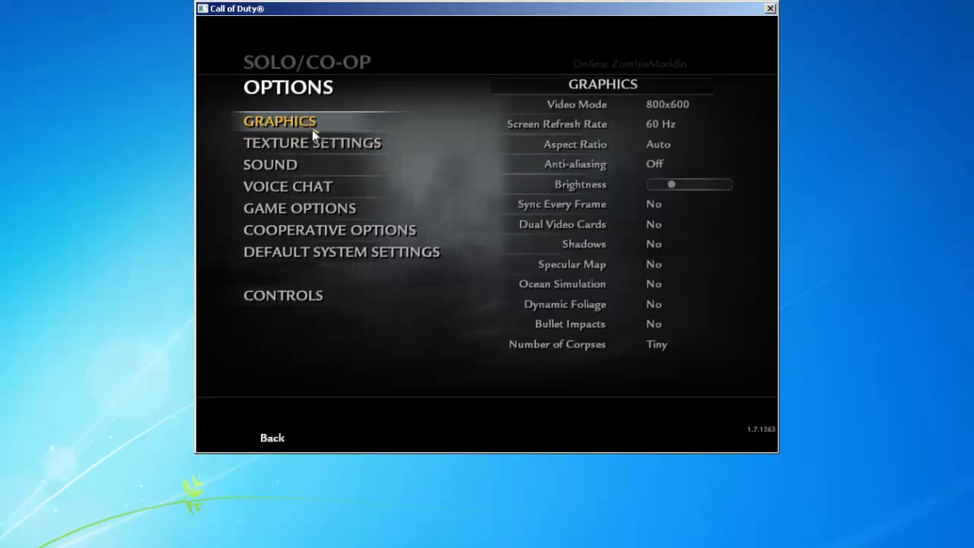
left_click(268, 441)
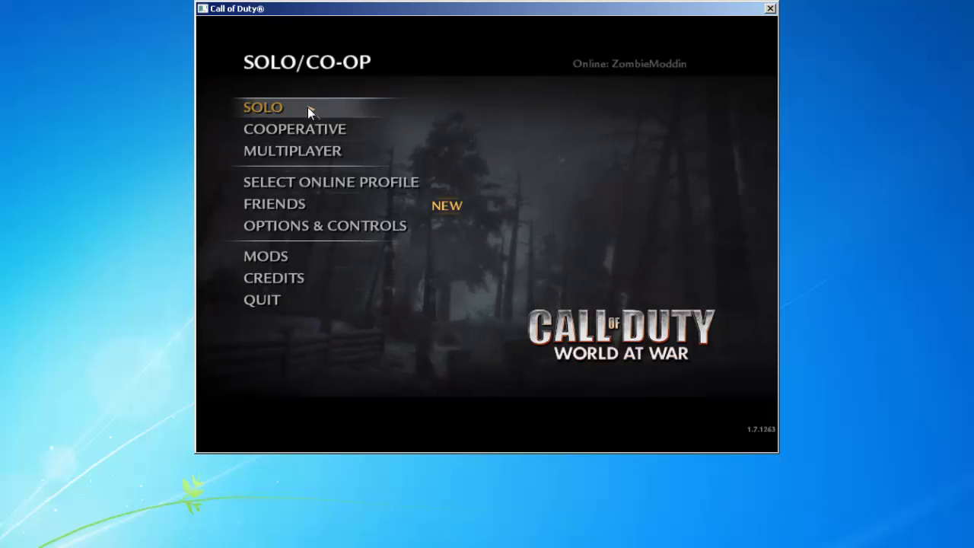
key("grave")
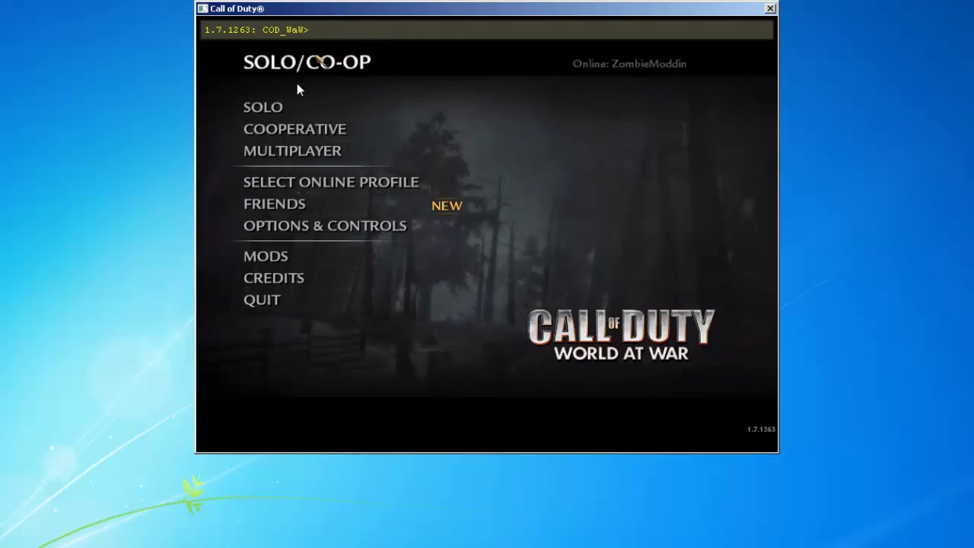
key("grave")
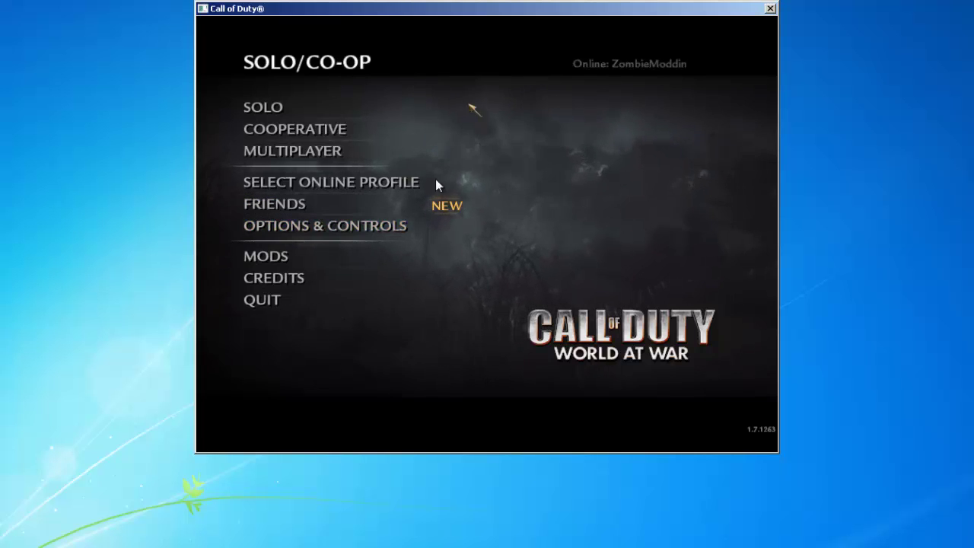
left_click(326, 225)
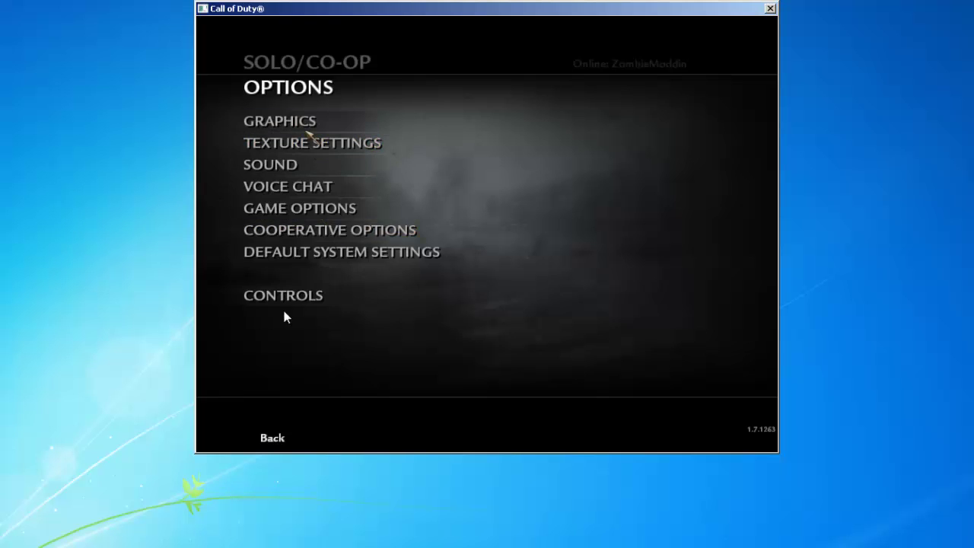
left_click(273, 437)
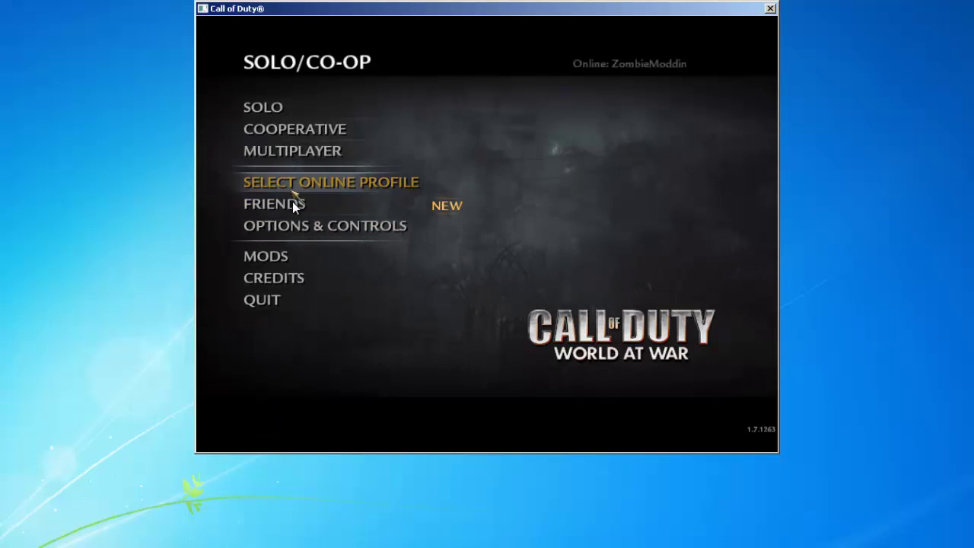
left_click(294, 202)
left_click(300, 104)
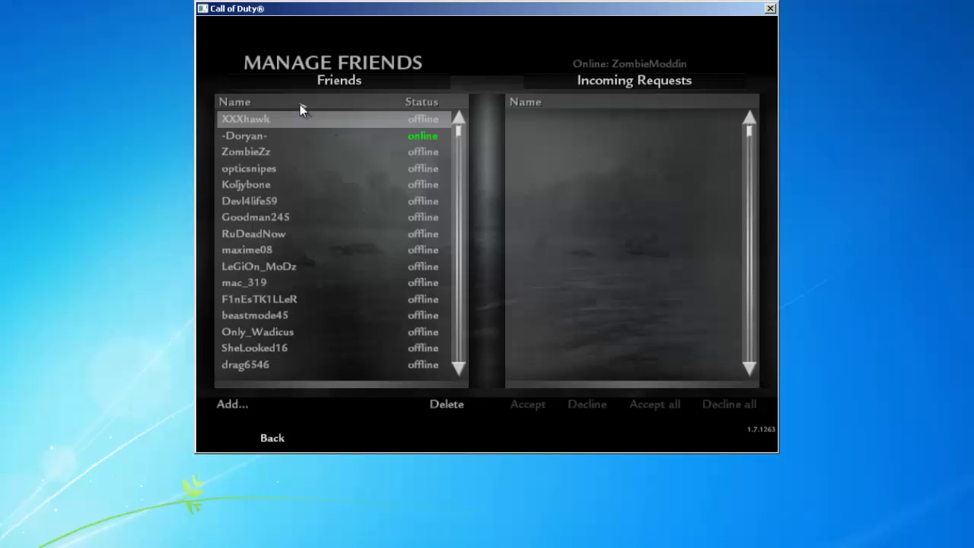
left_click(281, 441)
left_click(273, 438)
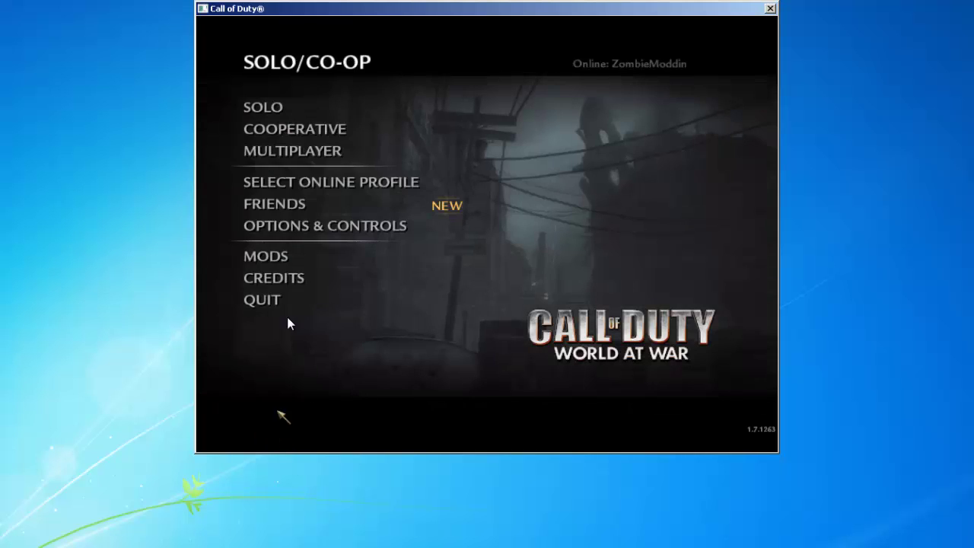
left_click(347, 126)
Step: Host an online cooperative lobby and type, then erase, a test message in chat
left_click(311, 143)
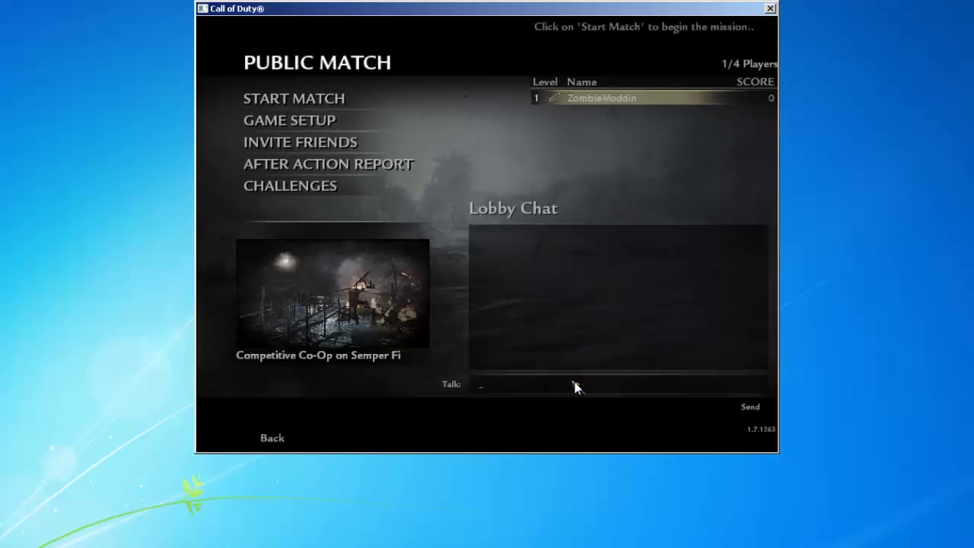
type("ieM")
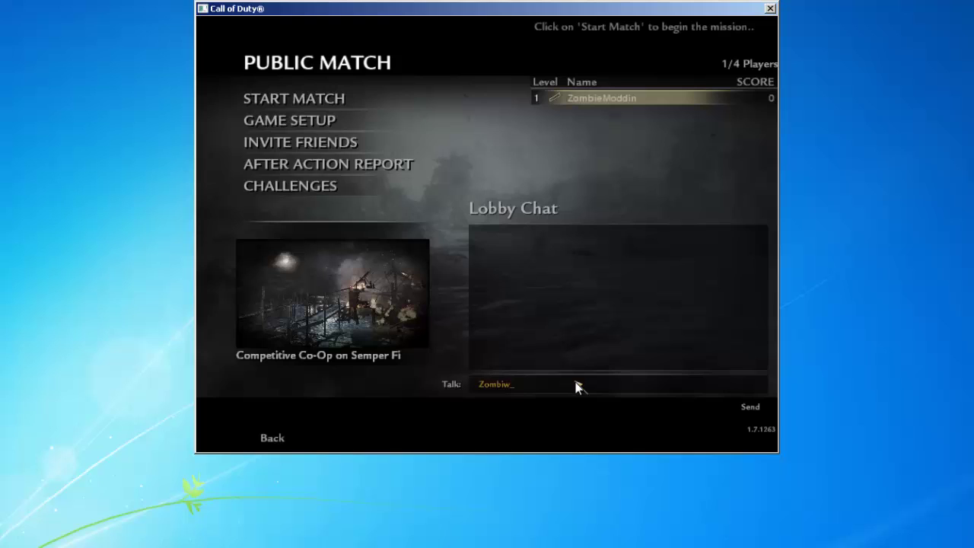
type("oddin")
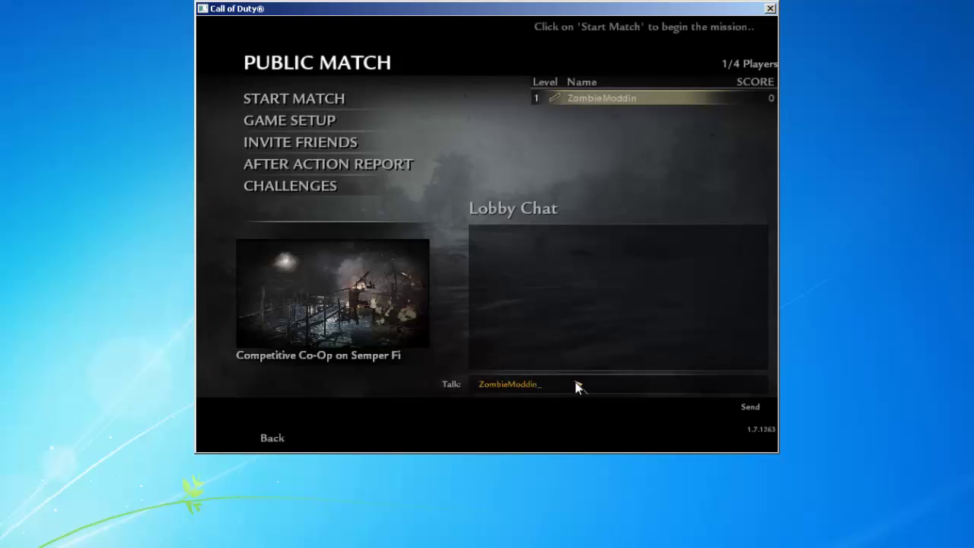
key("BackSpace")
key("BackSpace")
key("BackSpace")
key("BackSpace")
key("BackSpace")
key("BackSpace")
key("BackSpace")
key("BackSpace")
key("BackSpace")
key("BackSpace")
key("BackSpace")
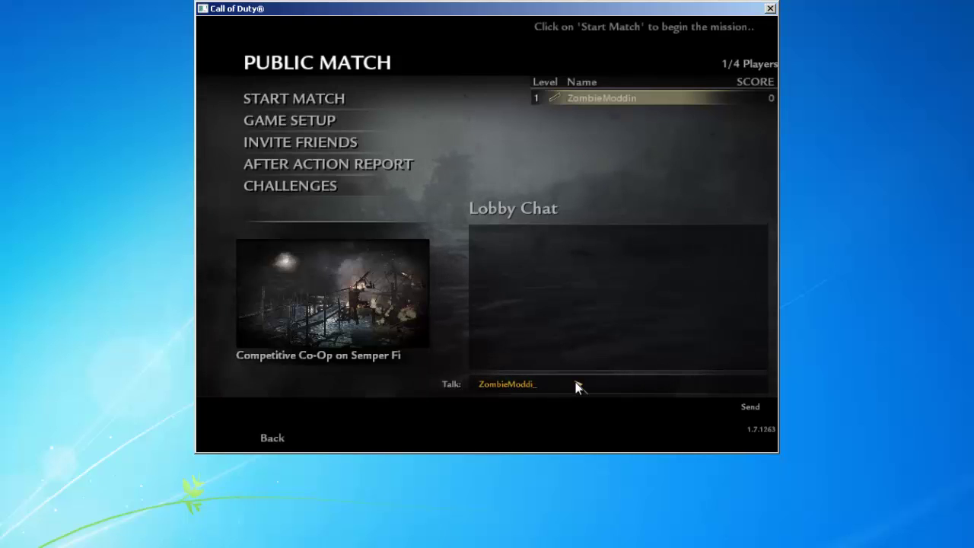
Step: Type and clear a test entry in the developer console, then Back out of the lobby
key("grave")
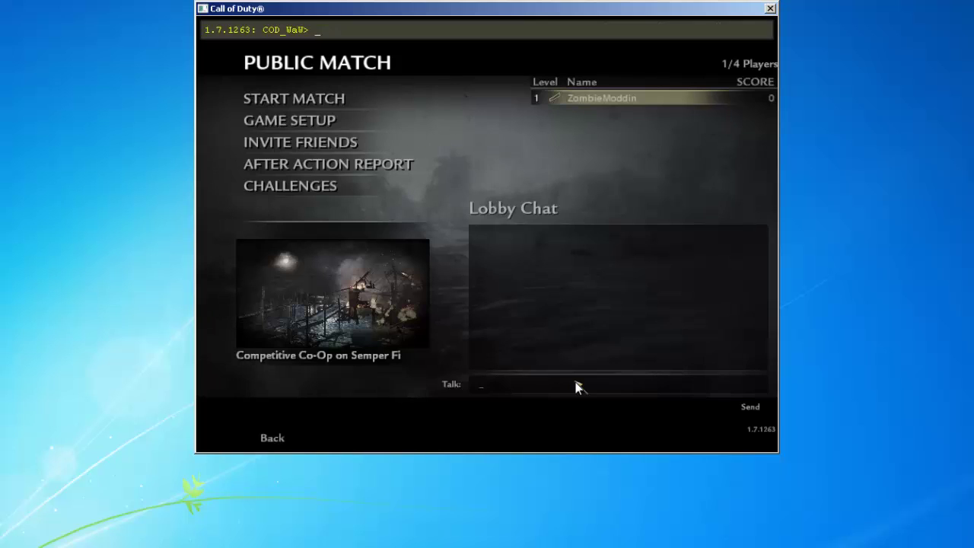
type("ZombieModdin")
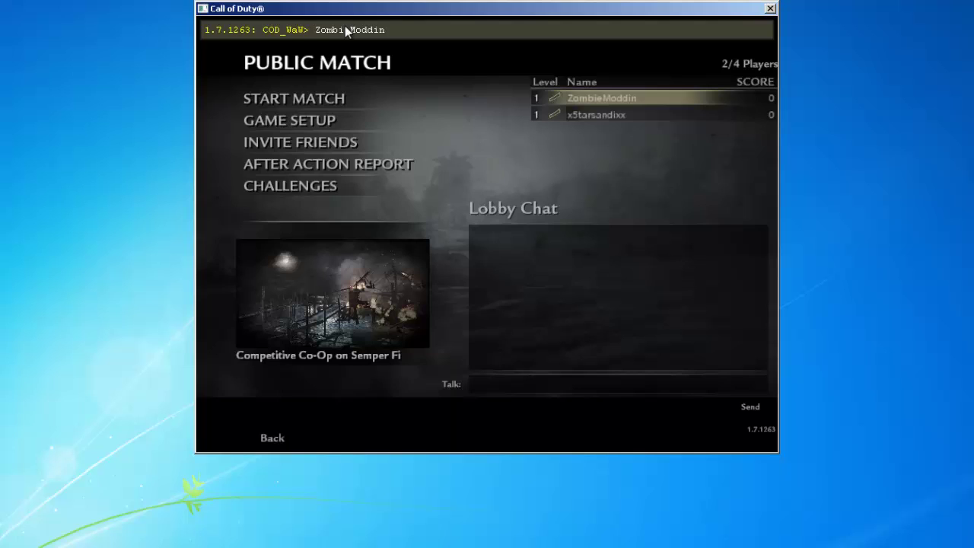
key("BackSpace")
key("BackSpace")
key("BackSpace")
key("BackSpace")
key("BackSpace")
key("BackSpace")
key("BackSpace")
key("BackSpace")
key("BackSpace")
key("BackSpace")
key("BackSpace")
key("BackSpace")
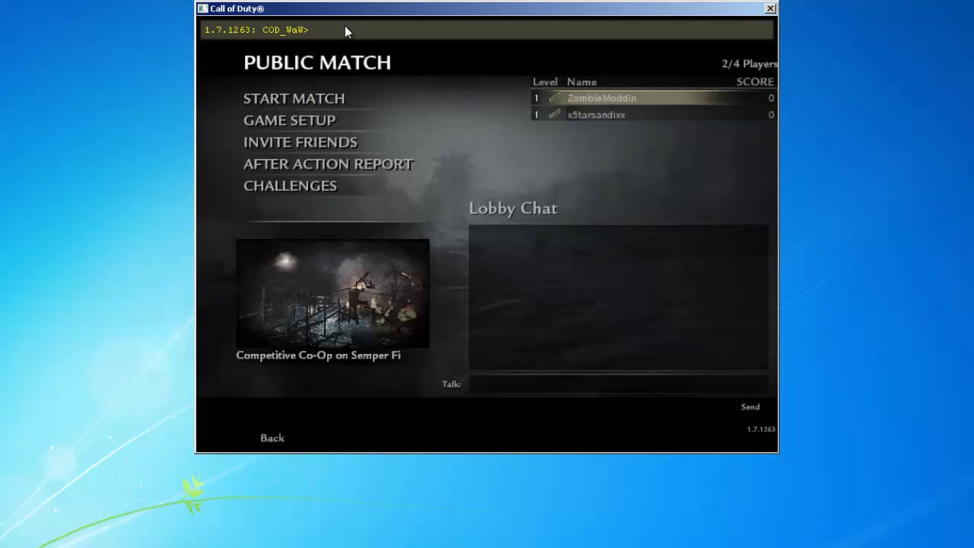
key("grave")
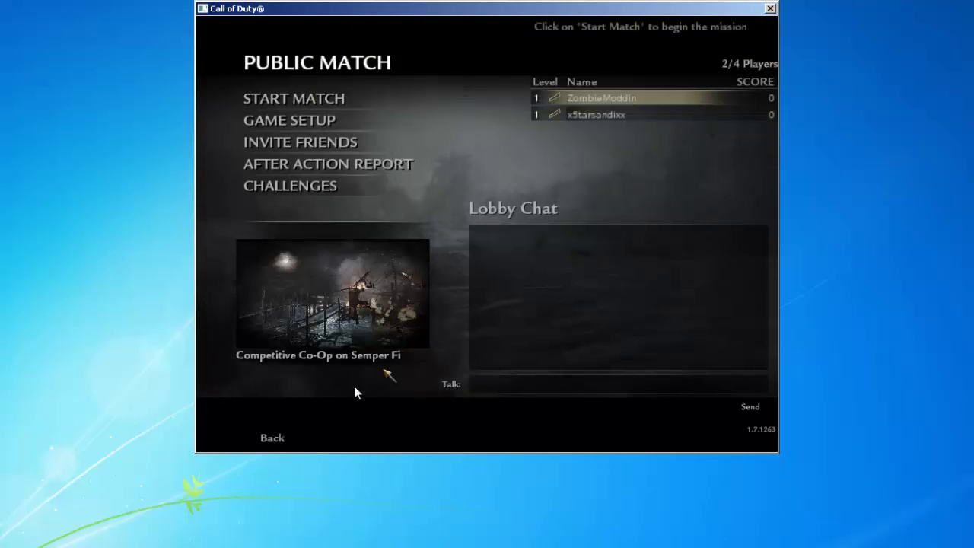
left_click(274, 438)
Step: Confirm leaving the lobby, type and clear a console test entry, then go Back
left_click(305, 262)
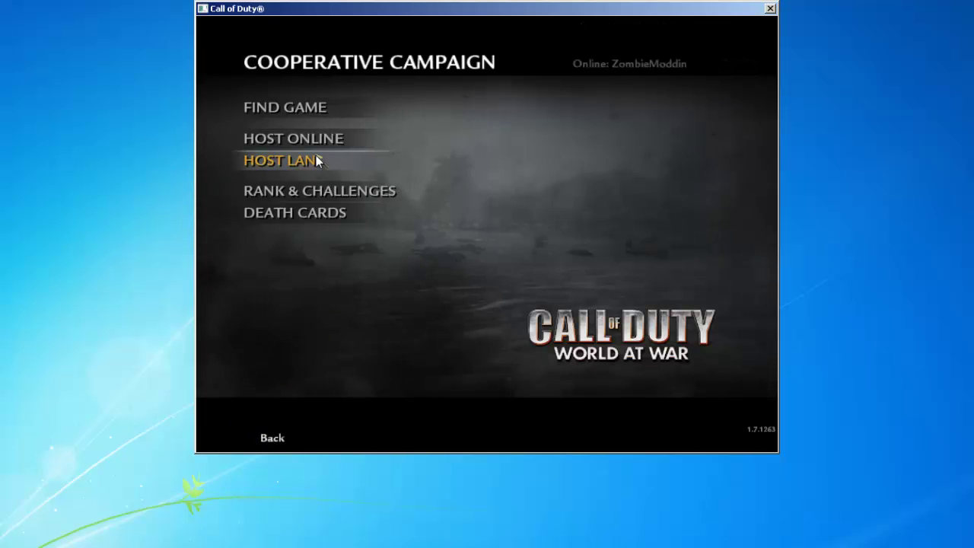
key("grave")
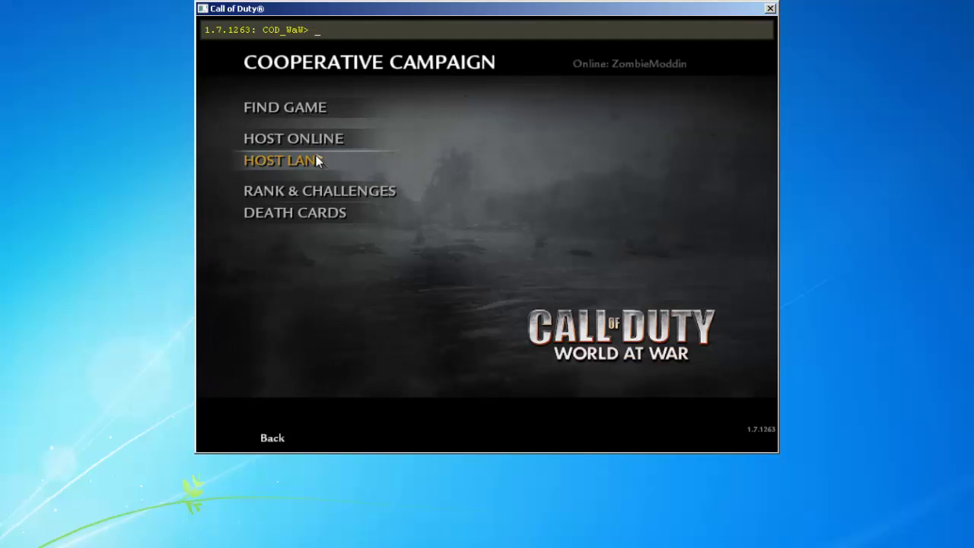
type("D_WR")
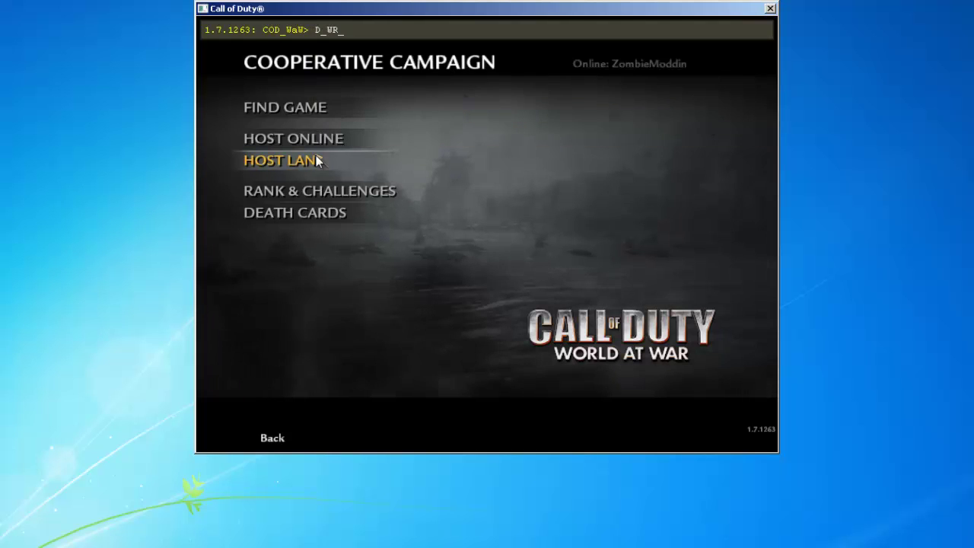
type("ECK69")
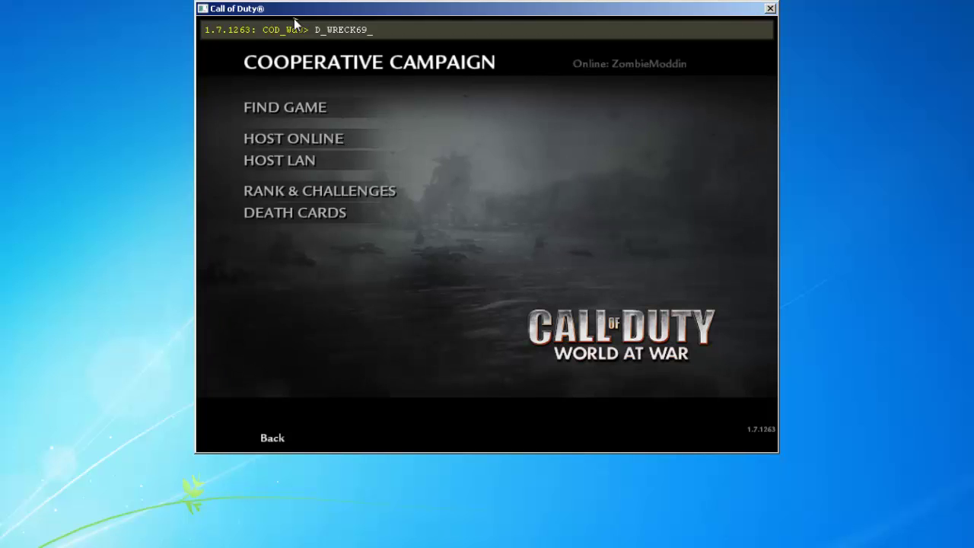
key("BackSpace")
key("BackSpace")
key("BackSpace")
key("BackSpace")
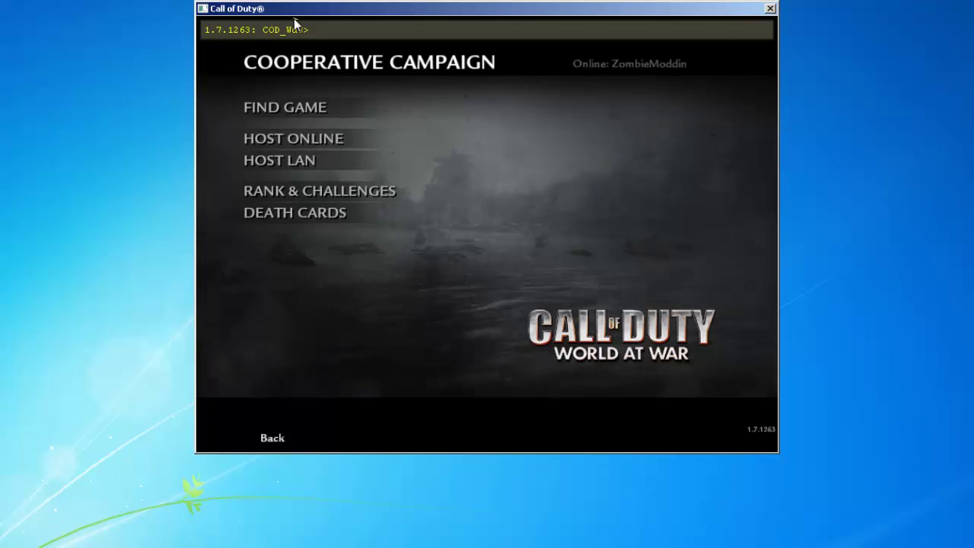
key("grave")
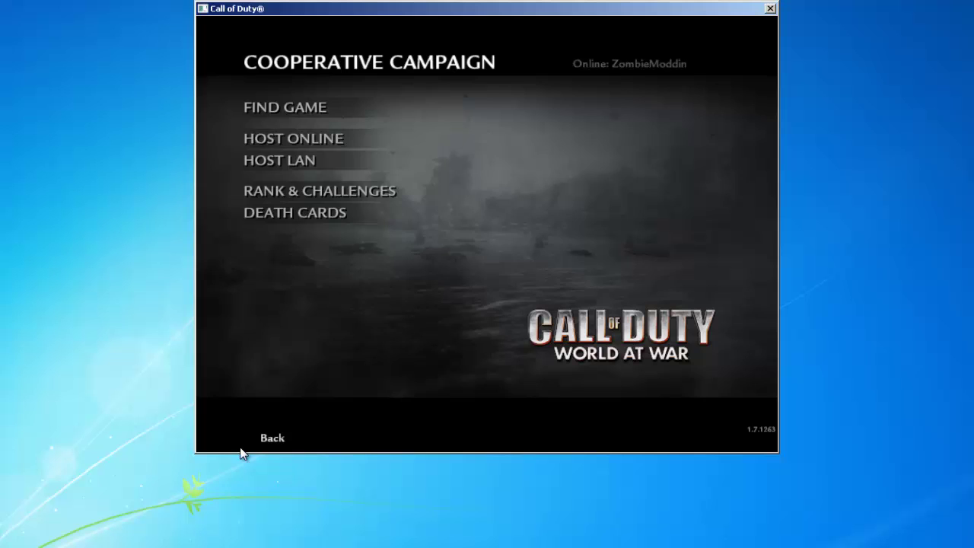
left_click(272, 439)
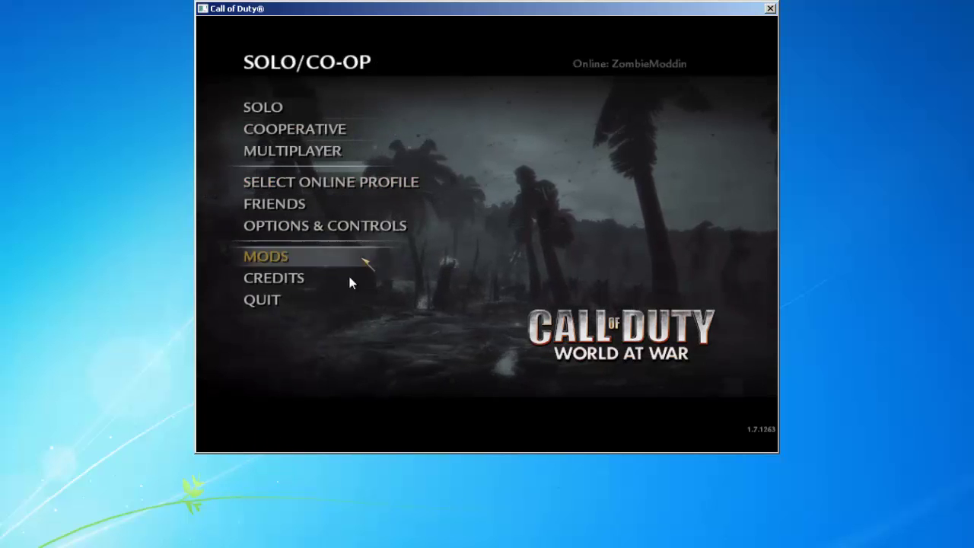